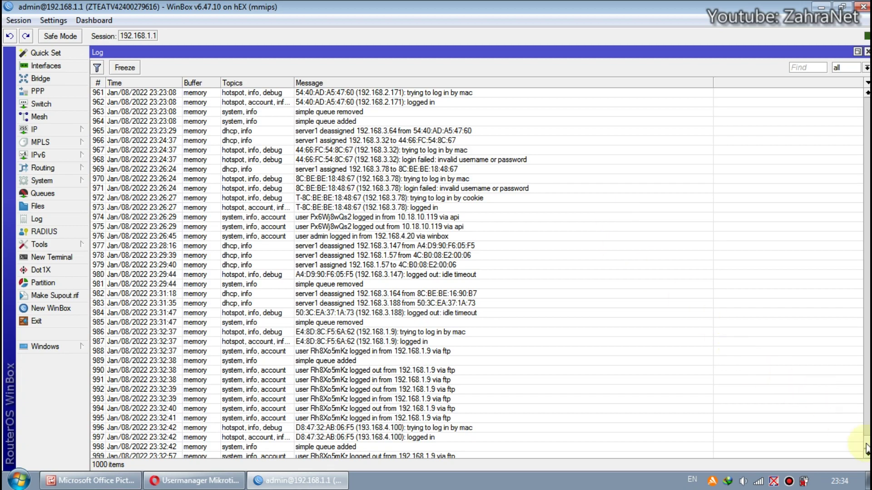
drag(866, 446, 867, 418)
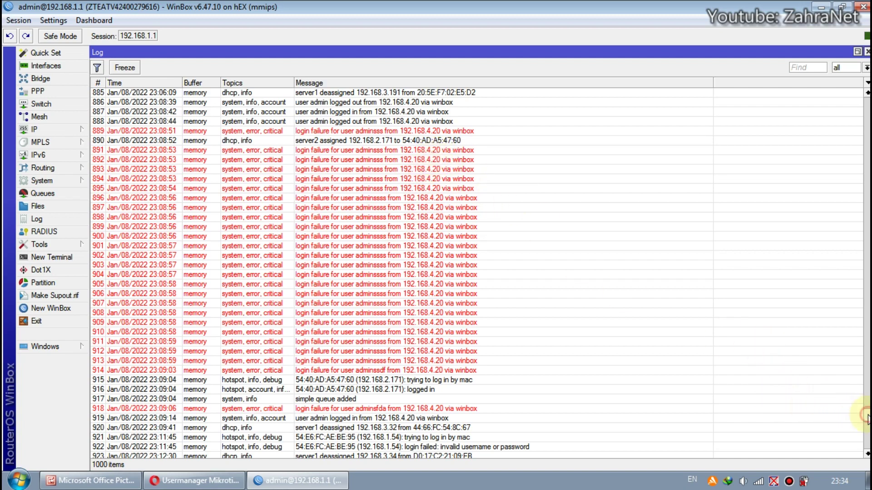
mouse_move(864, 416)
mouse_down()
mouse_move(855, 283)
mouse_move(865, 108)
mouse_move(864, 450)
mouse_up()
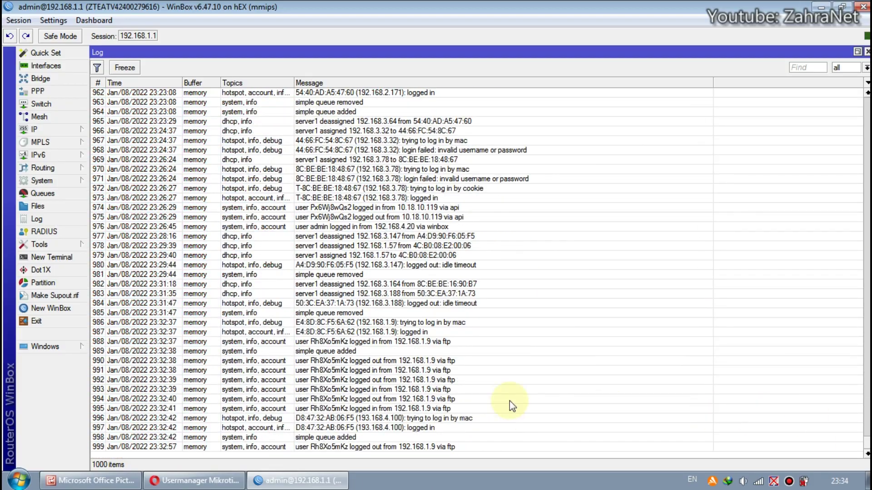
- Show the WinBox screenshot of red ssh login-failure entries, then switch to the MiniTik page
click(130, 480)
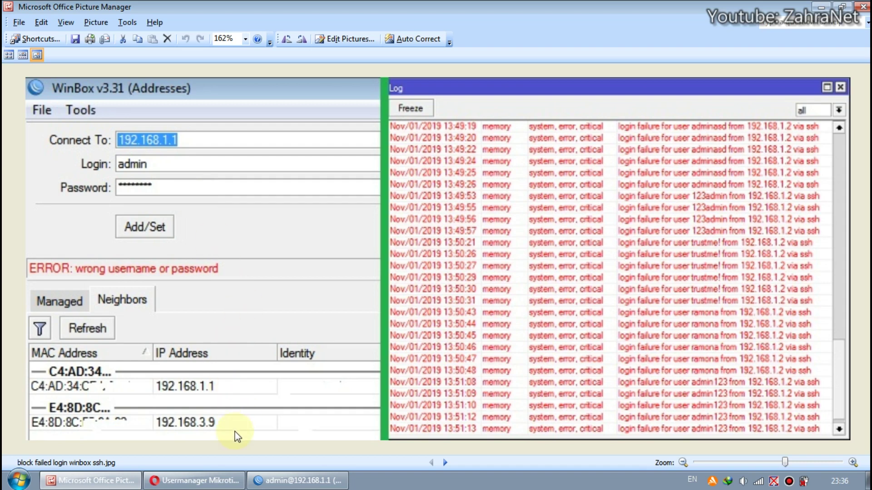
click(198, 479)
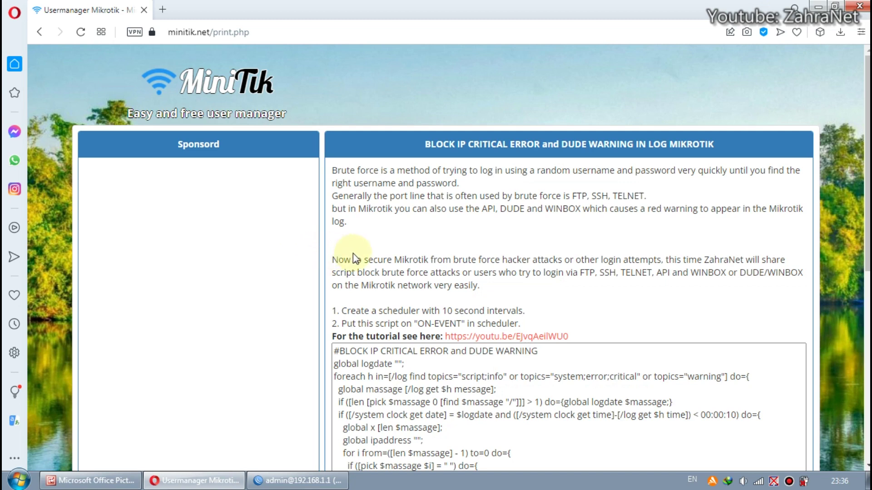
scroll(353, 257, down, 1)
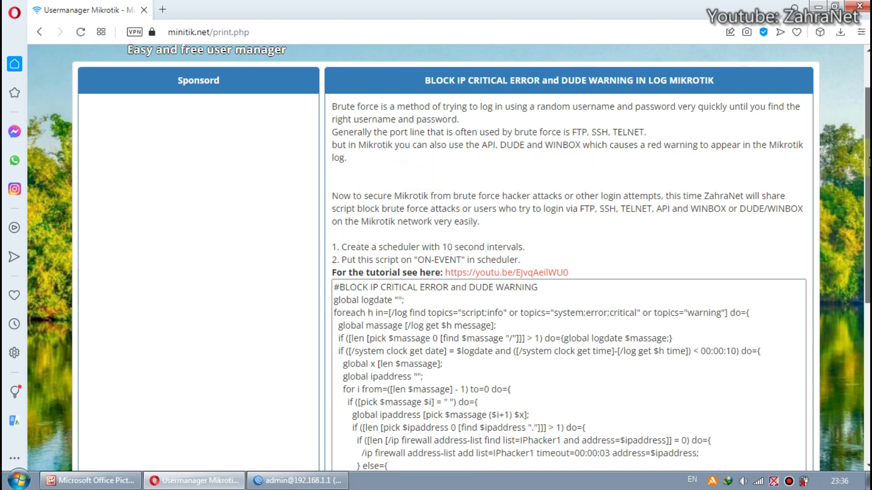
mouse_move(866, 162)
mouse_down()
mouse_move(867, 195)
mouse_move(867, 170)
mouse_up()
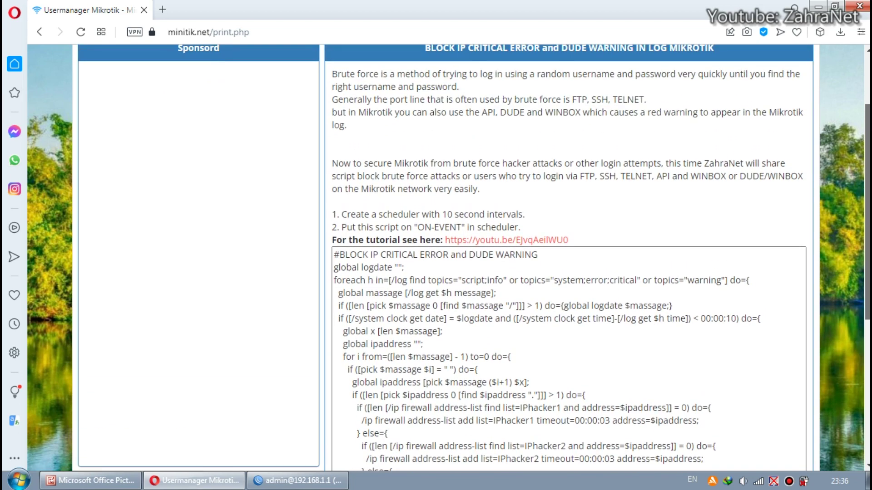
- Highlight FTP and the create-a-scheduler instruction on the MiniTik page, then return to the WinBox log
drag(579, 193, 596, 194)
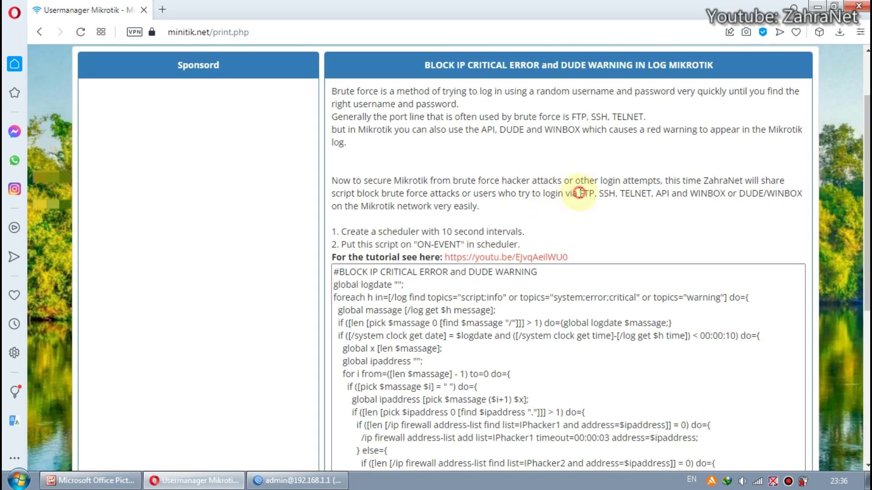
click(607, 195)
click(703, 193)
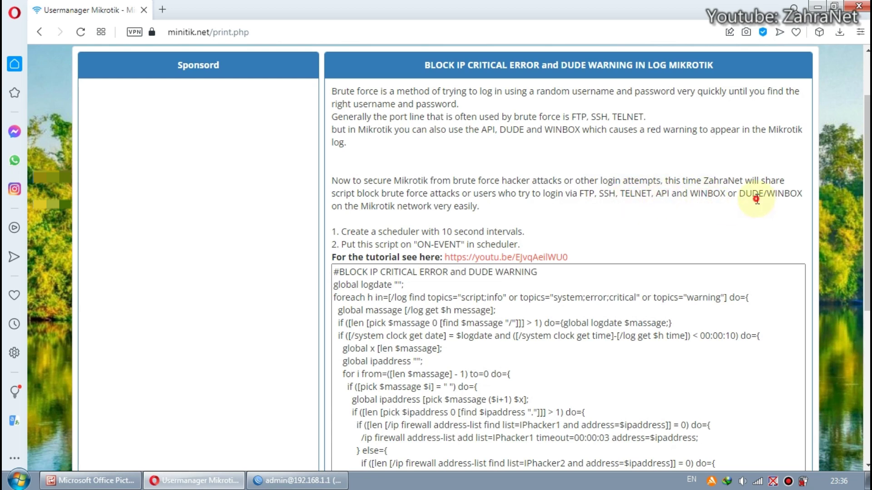
click(760, 196)
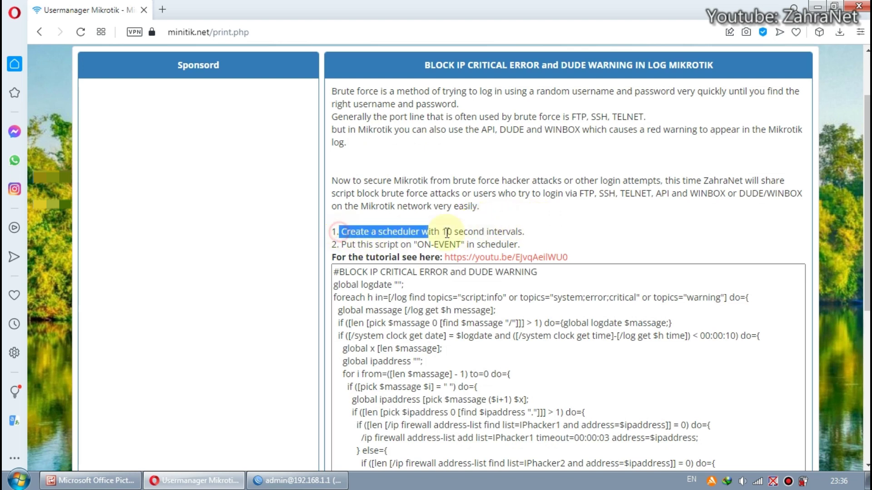
drag(340, 231, 523, 232)
click(547, 233)
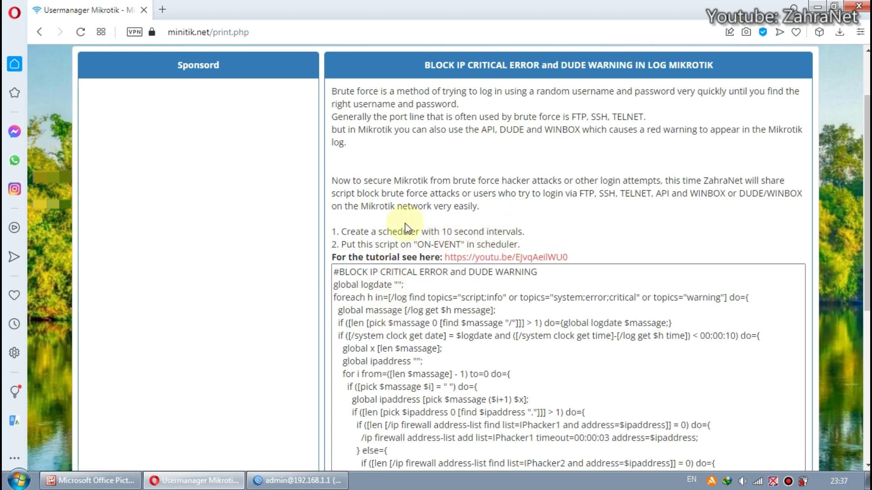
click(299, 480)
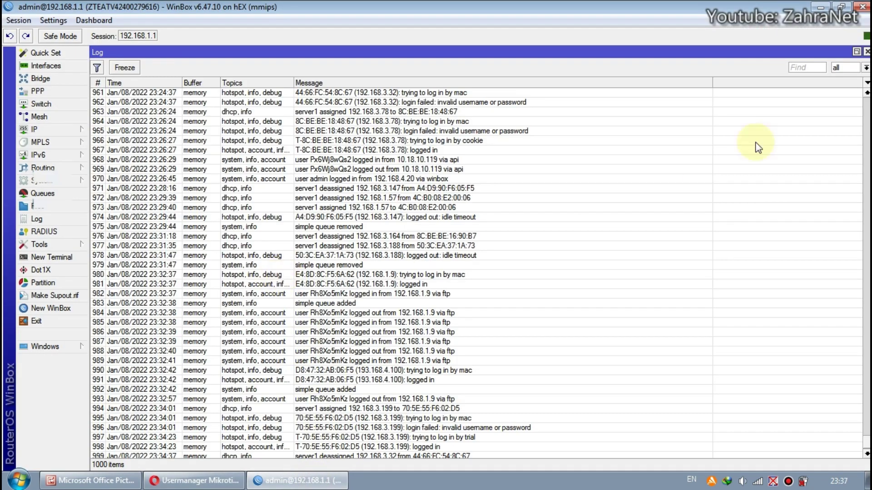
- Close the log and disconnect the WinBox session to reach the login screen
click(867, 52)
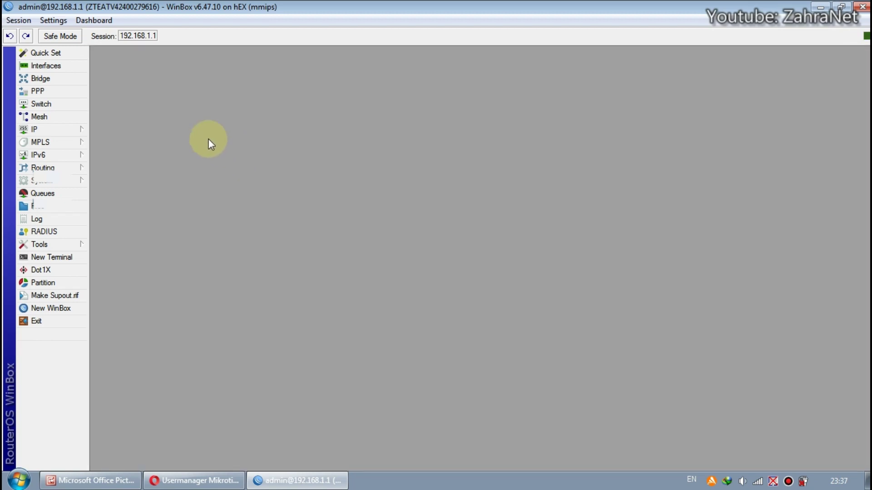
click(18, 20)
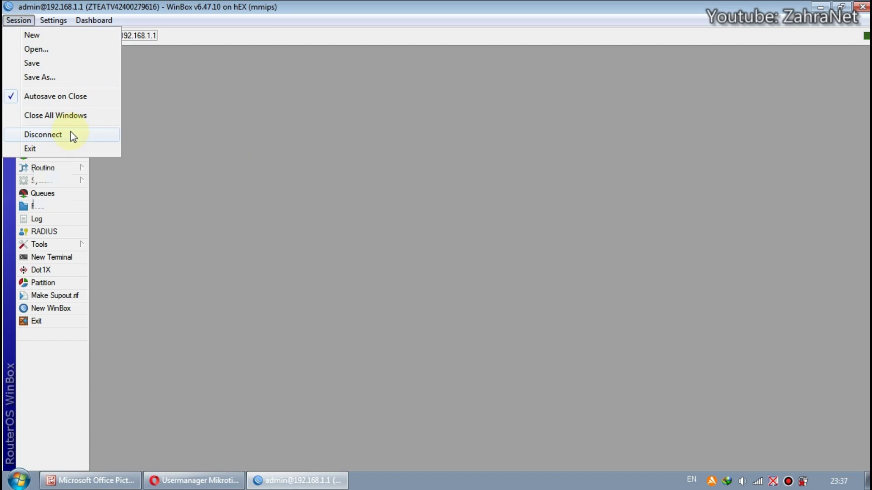
click(91, 136)
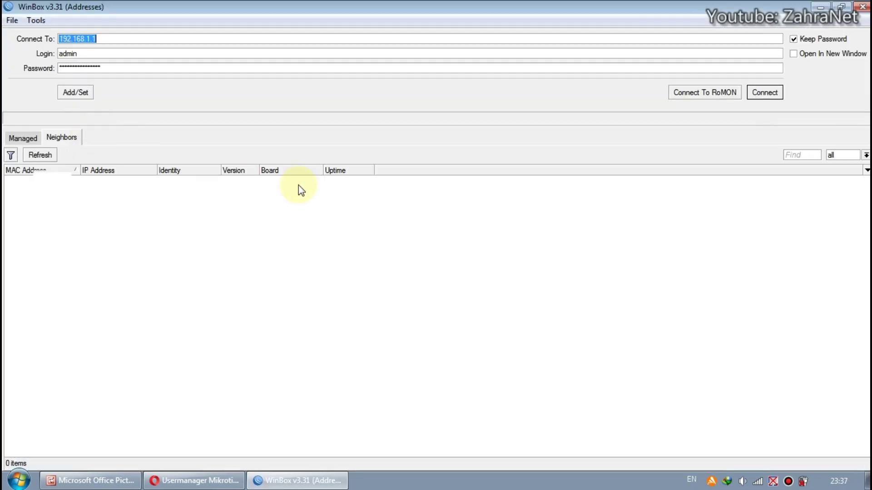
click(767, 94)
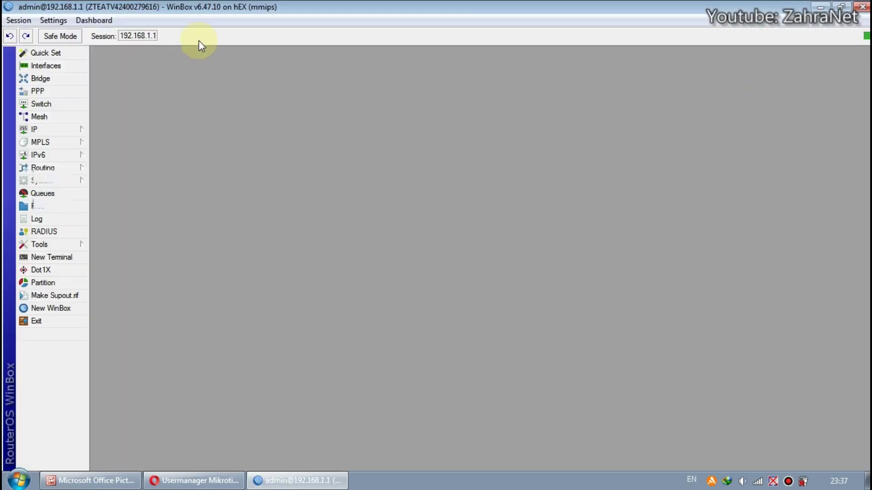
click(18, 21)
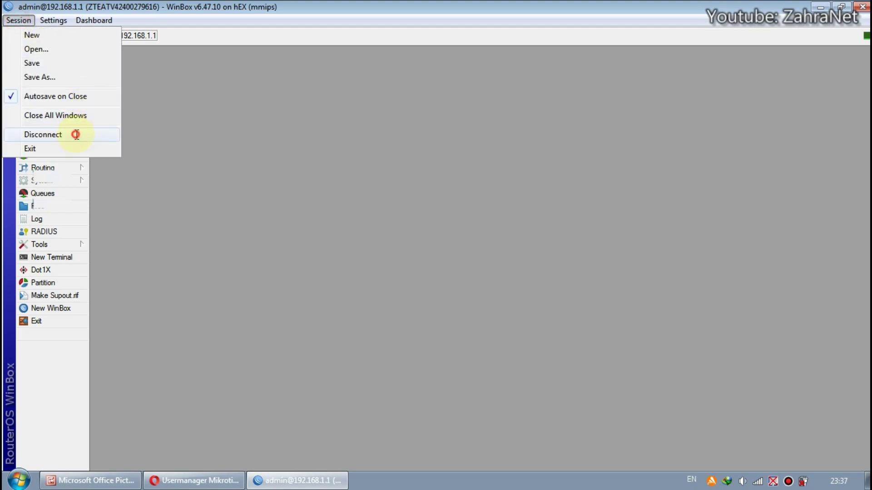
click(75, 134)
- Attempt several WinBox logins with deliberately wrong usernames to generate failures
click(110, 55)
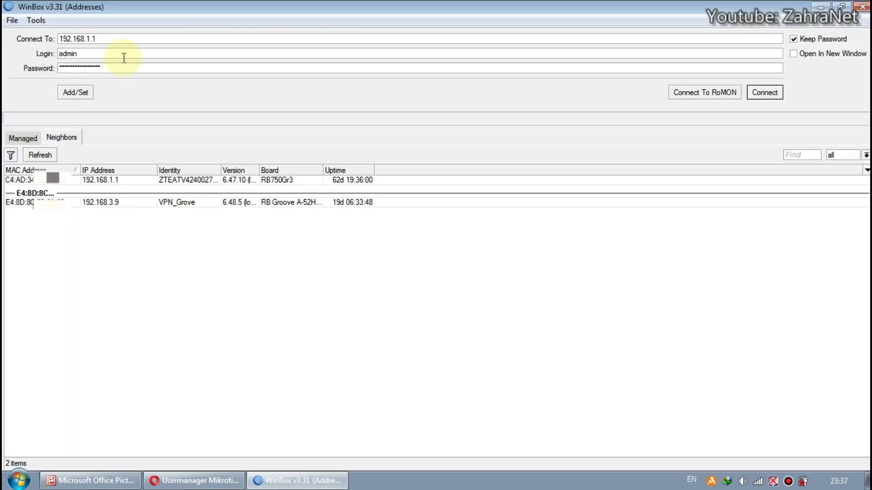
text(d)
click(764, 95)
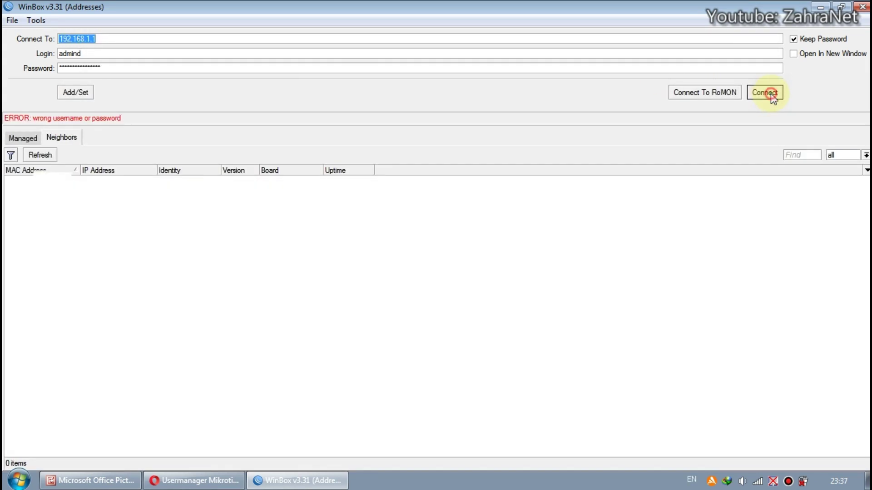
click(185, 54)
text(s)
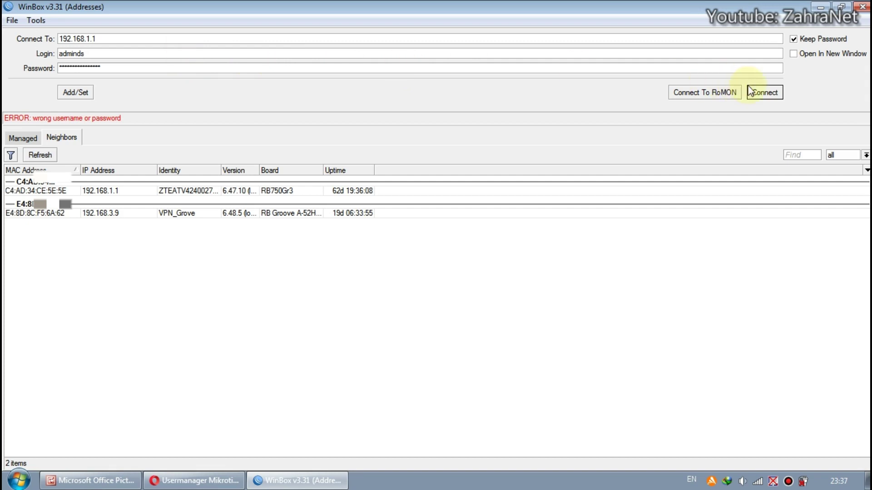
click(756, 93)
click(418, 55)
text(d)
click(756, 92)
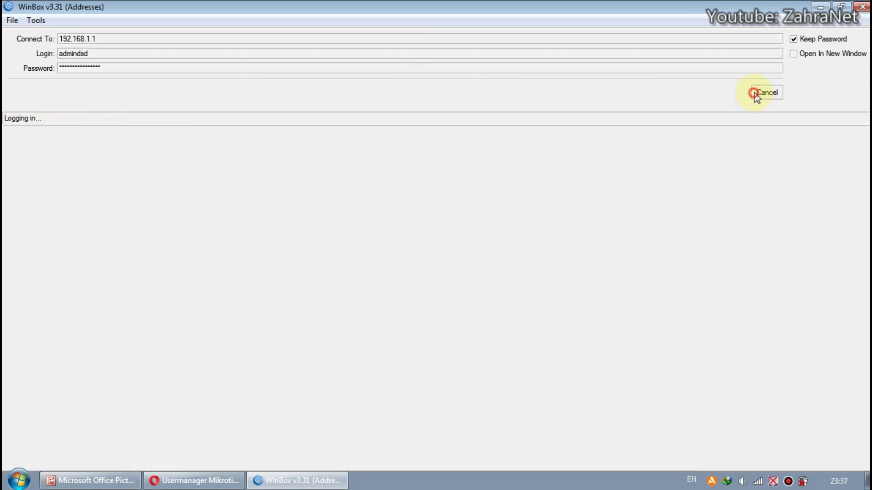
click(392, 53)
key(BackSpace)
text(a)
click(759, 92)
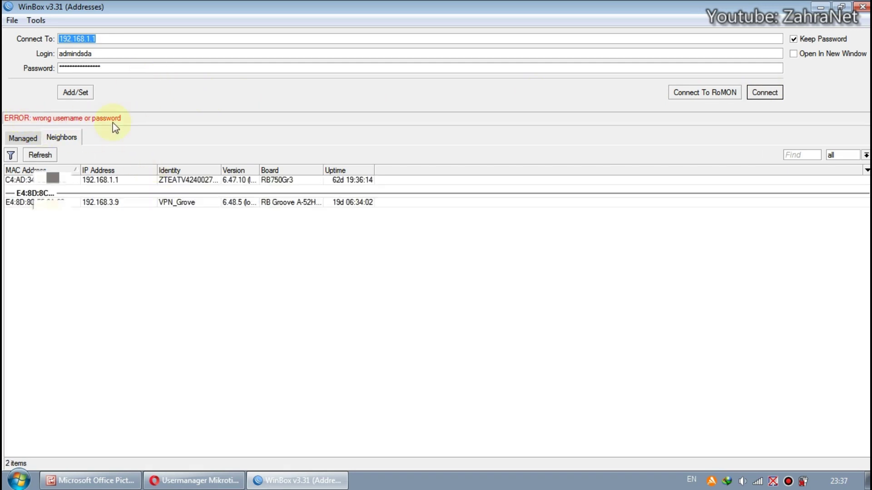
- Restore the login name to admin and log back into the router
drag(129, 54, 77, 53)
key(BackSpace)
key(Return)
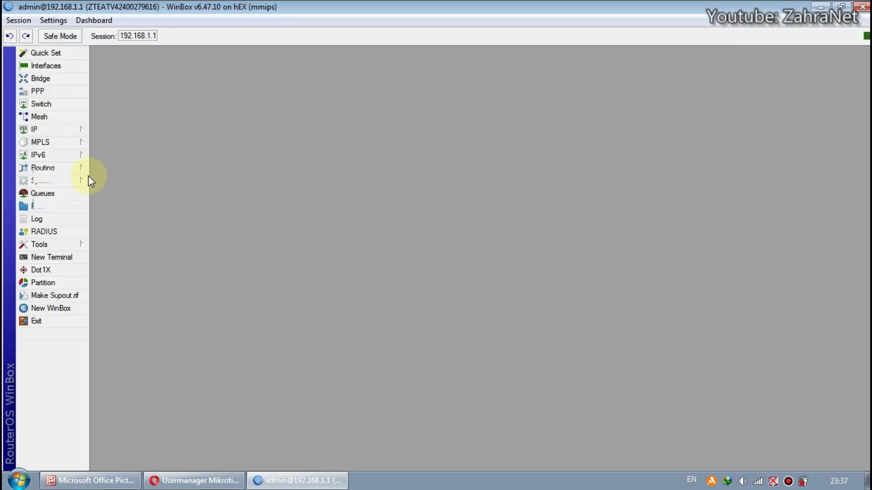
- Show the router log and select the red login-failure entries from 192.168.4.20
click(60, 219)
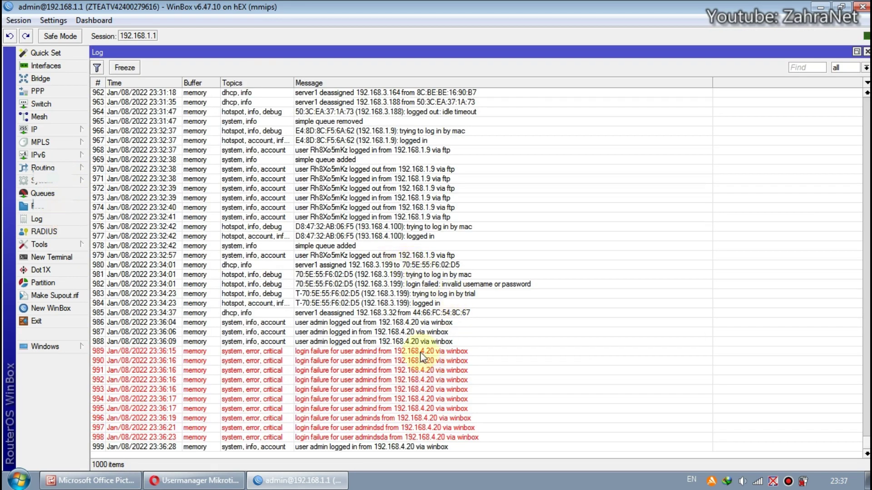
click(428, 372)
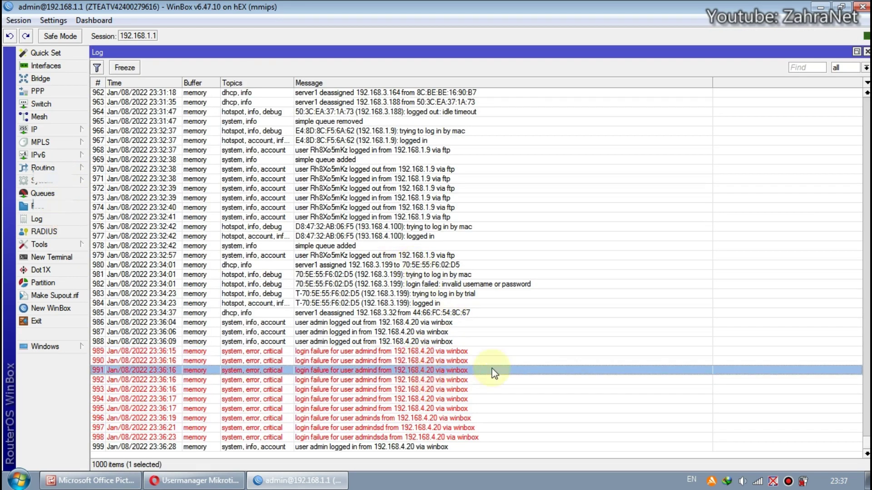
key(Down)
key(Down)
key(Down)
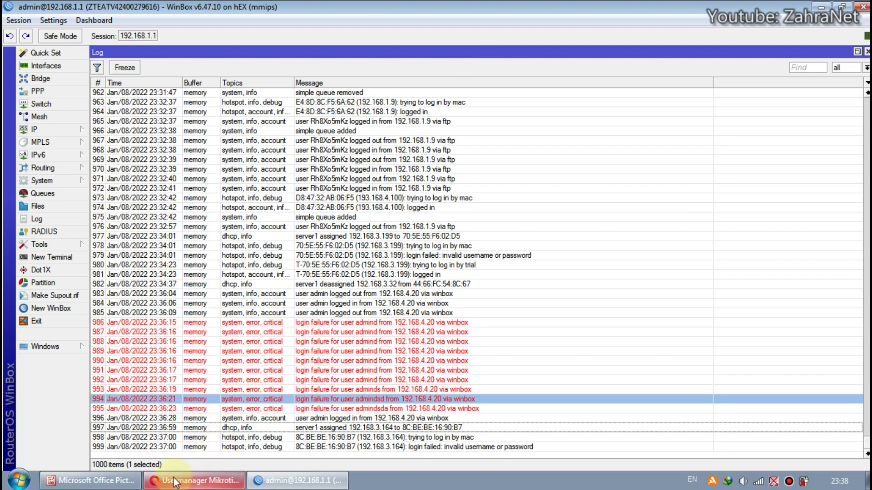
click(194, 480)
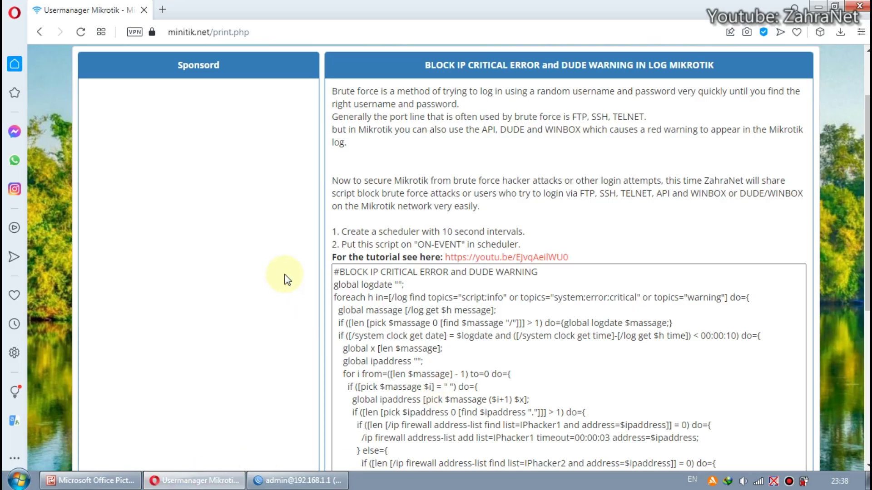
scroll(468, 273, down, 1)
scroll(477, 286, up, 3)
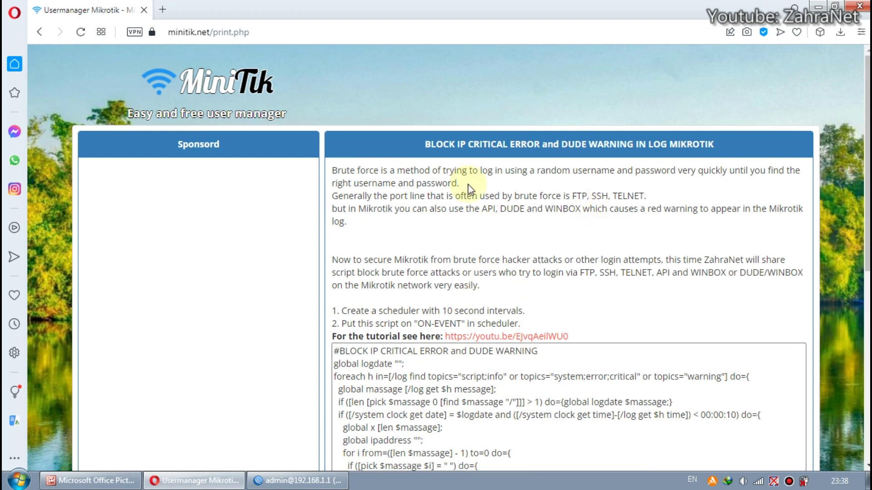
drag(421, 147, 689, 145)
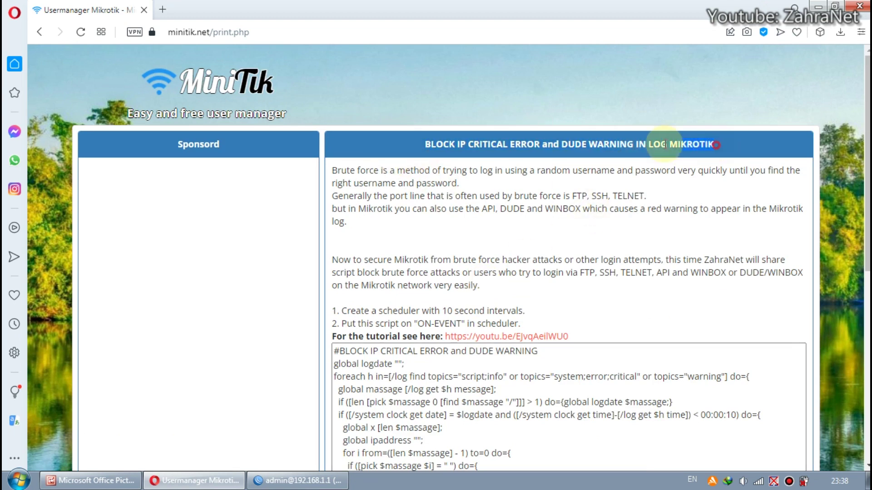
drag(665, 143, 477, 144)
click(484, 147)
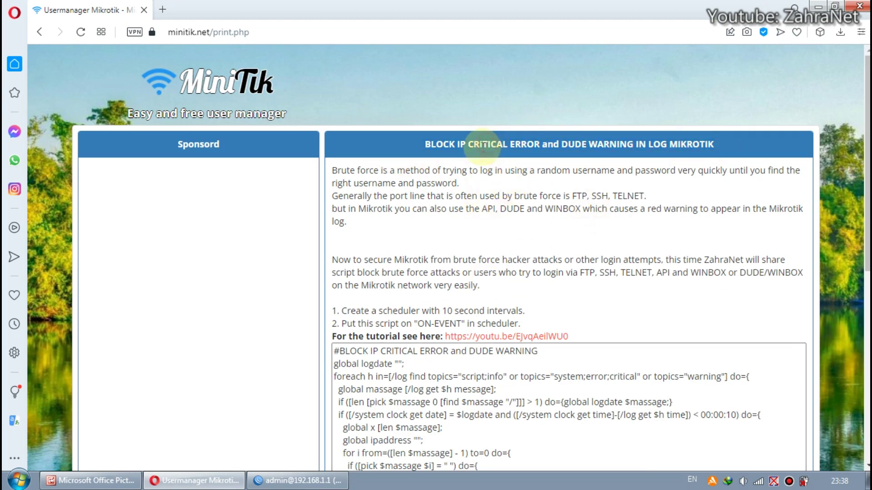
double_click(483, 147)
click(565, 144)
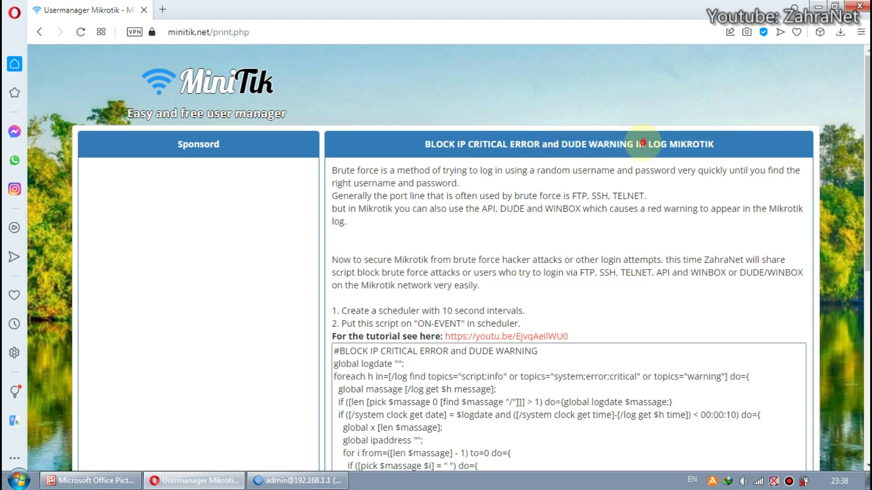
scroll(610, 235, down, 1)
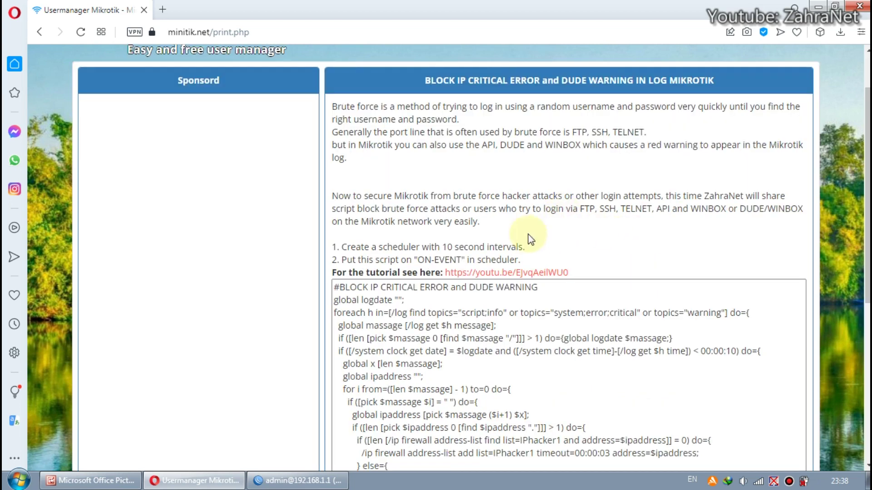
scroll(531, 238, down, 1)
drag(339, 183, 519, 182)
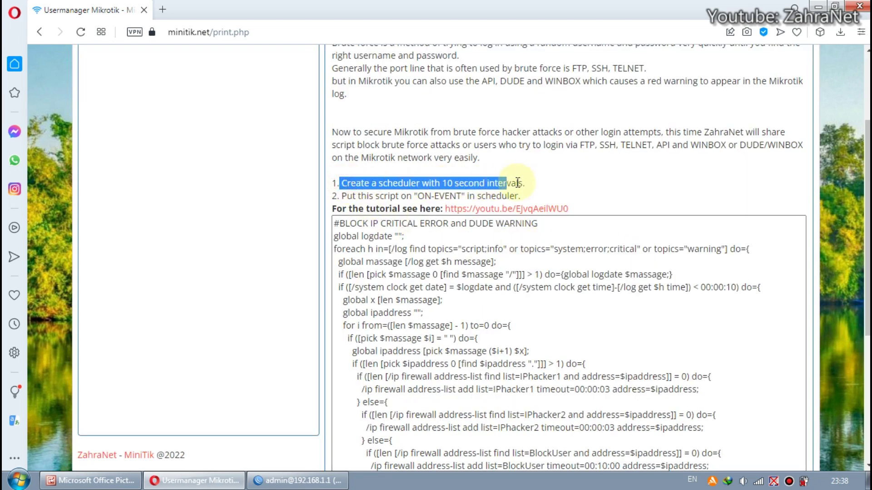
click(536, 182)
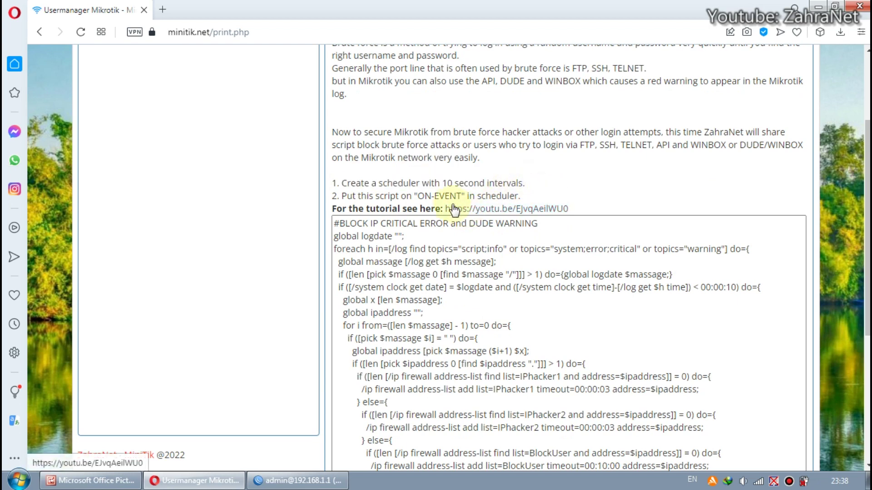
click(321, 480)
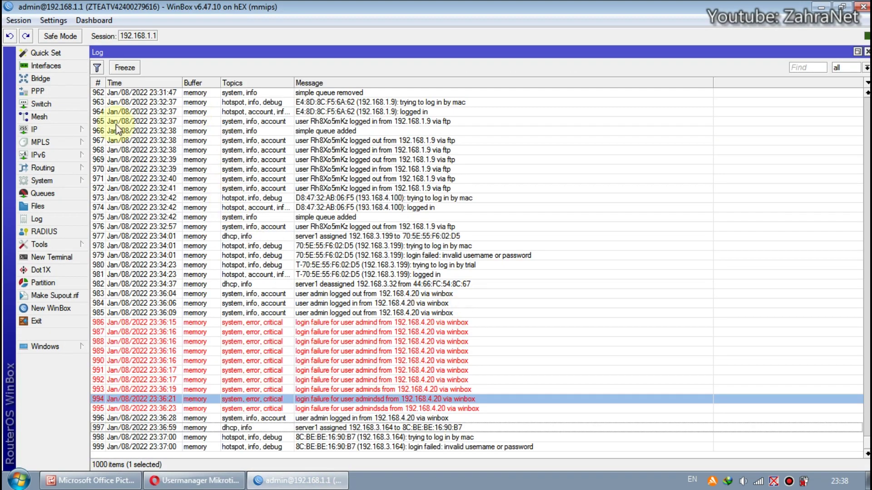
- Create a new System Scheduler entry named --BlockFailureLogin--
click(42, 181)
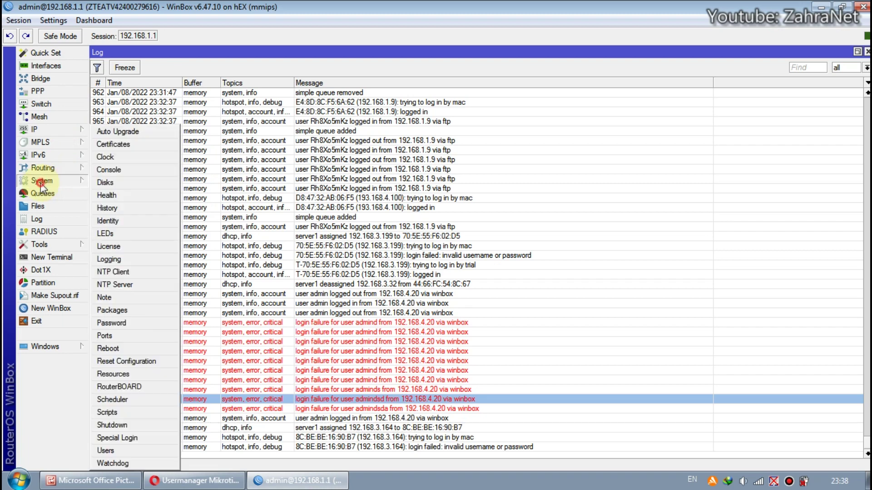
click(131, 400)
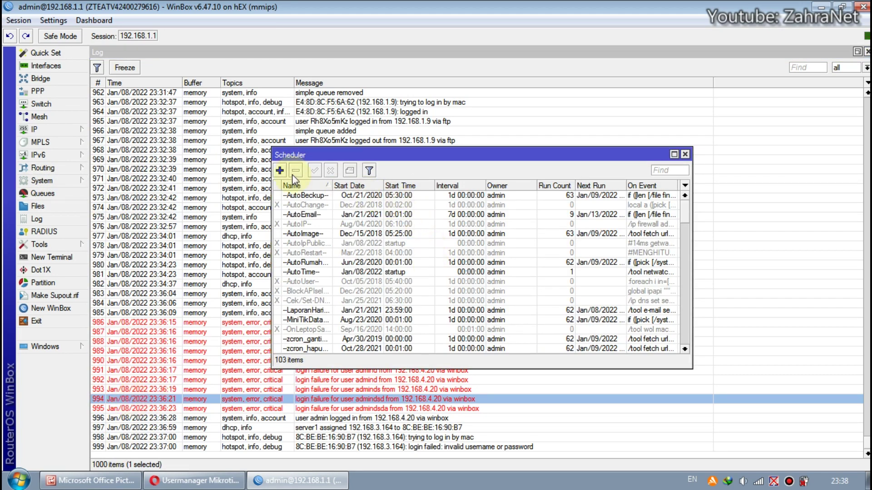
click(280, 170)
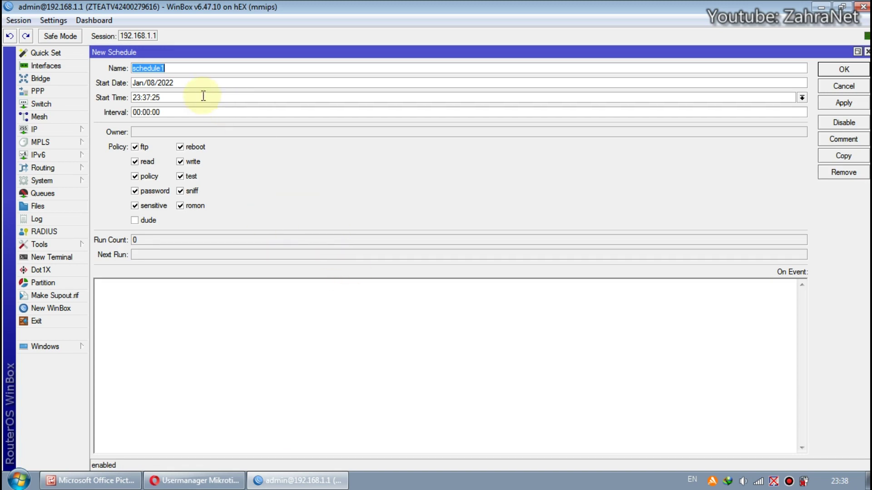
key(BackSpace)
text(--Blcok)
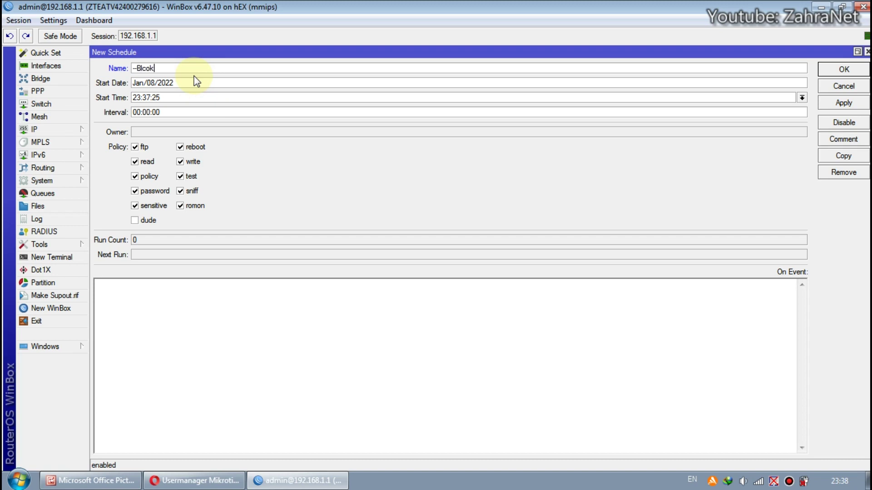
key(BackSpace)
text(ck)
text(n--)
text(1)
- Set the schedule interval to 00:00:10, then switch to the MiniTik script page
click(184, 112)
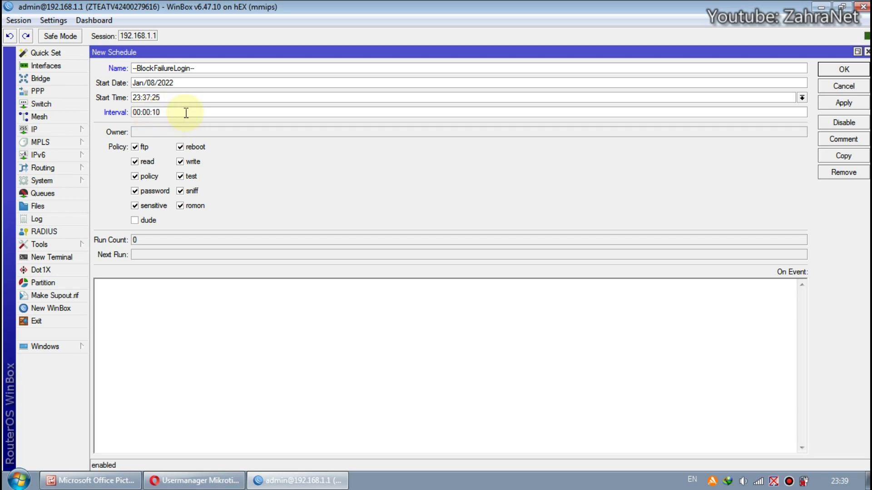
click(243, 301)
drag(171, 113, 157, 122)
click(150, 114)
click(190, 306)
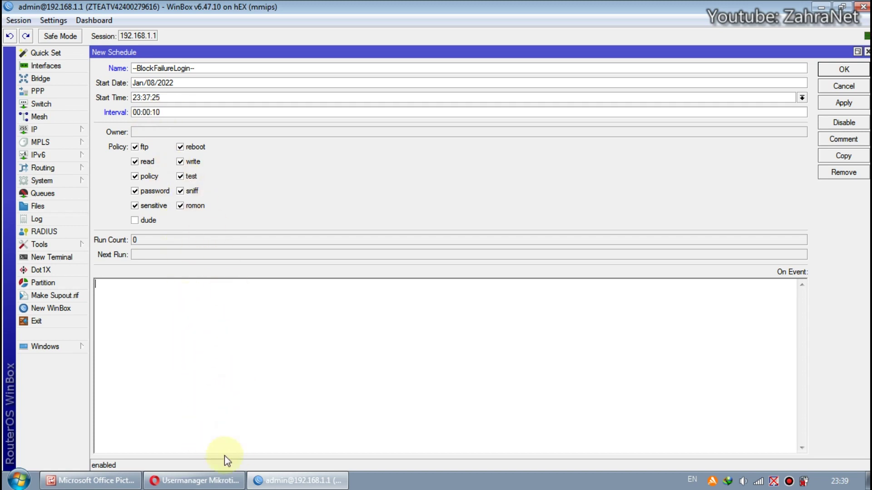
drag(189, 113, 155, 116)
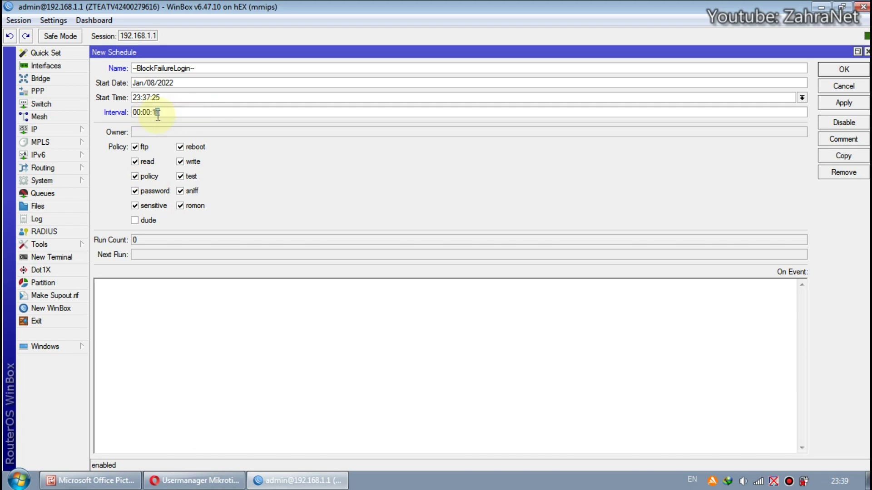
click(194, 480)
scroll(450, 271, up, 2)
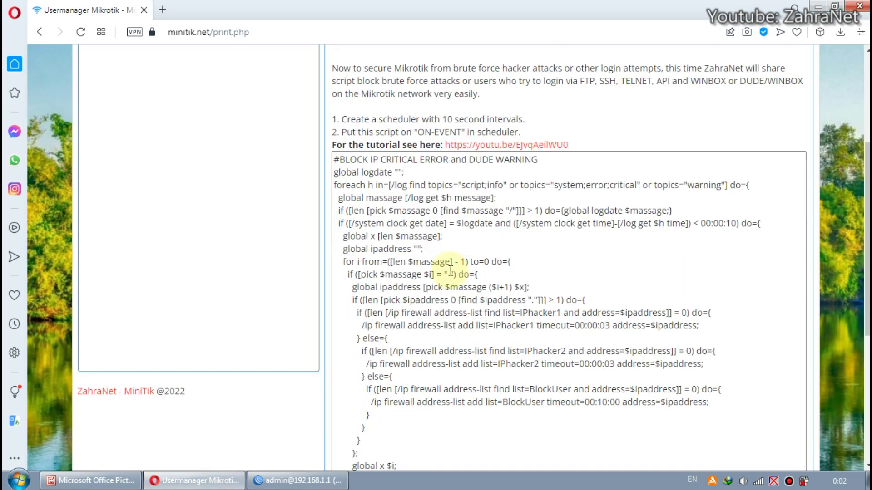
scroll(450, 271, down, 2)
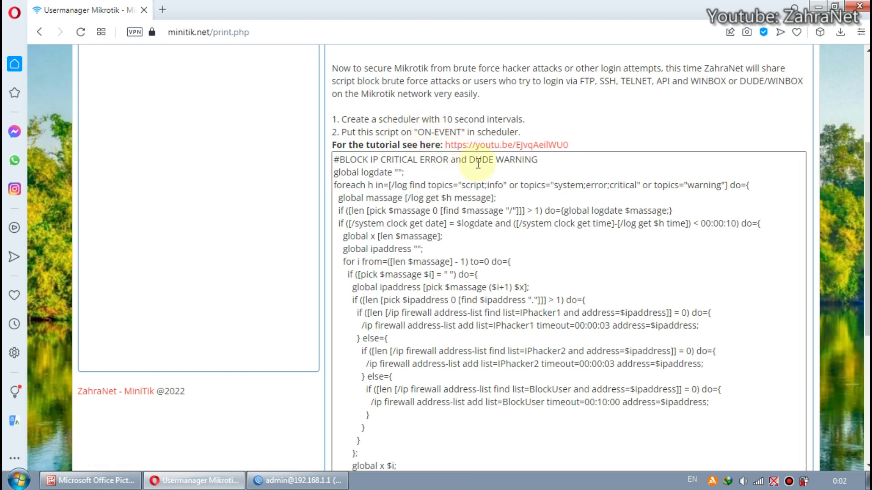
scroll(364, 185, down, 1)
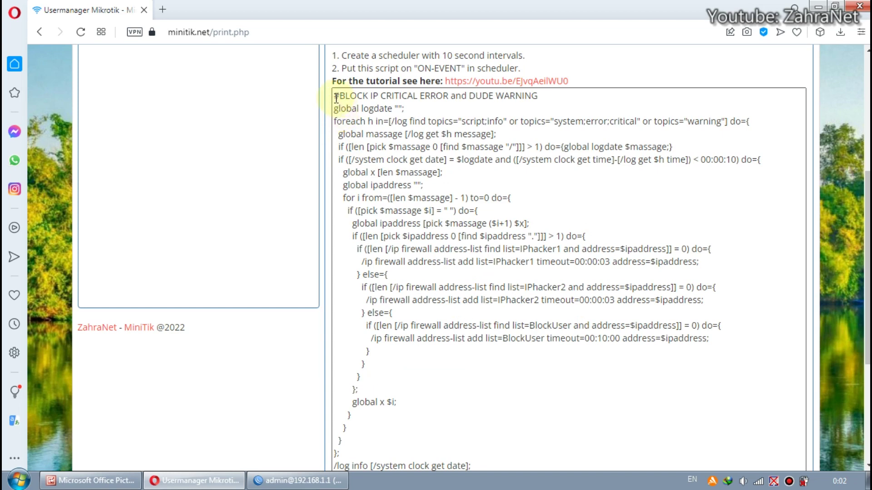
drag(336, 98, 379, 139)
scroll(379, 139, down, 1)
scroll(379, 139, down, 1)
drag(379, 138, 484, 340)
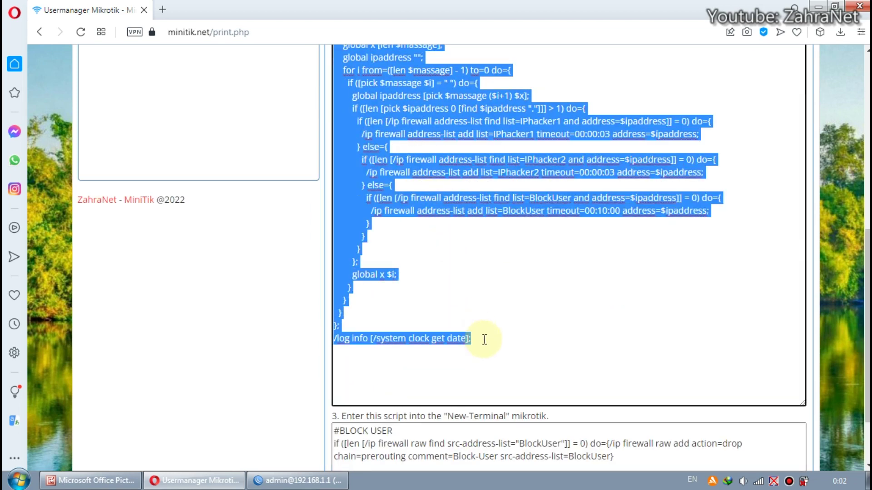
- Copy the selected blocking script from minitik.net and return to WinBox
right_click(418, 200)
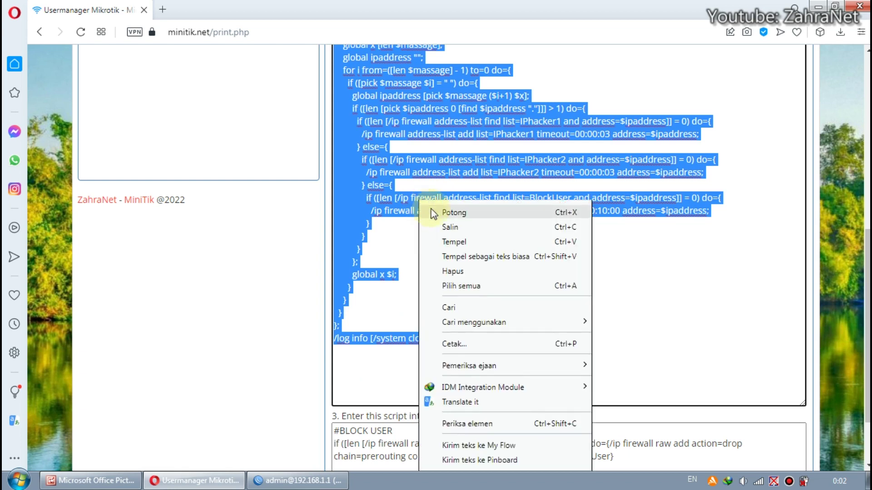
click(477, 231)
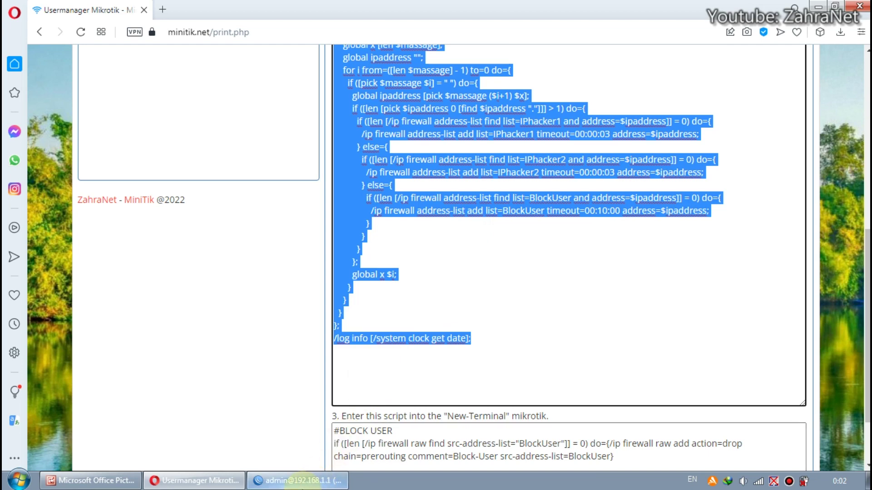
click(297, 482)
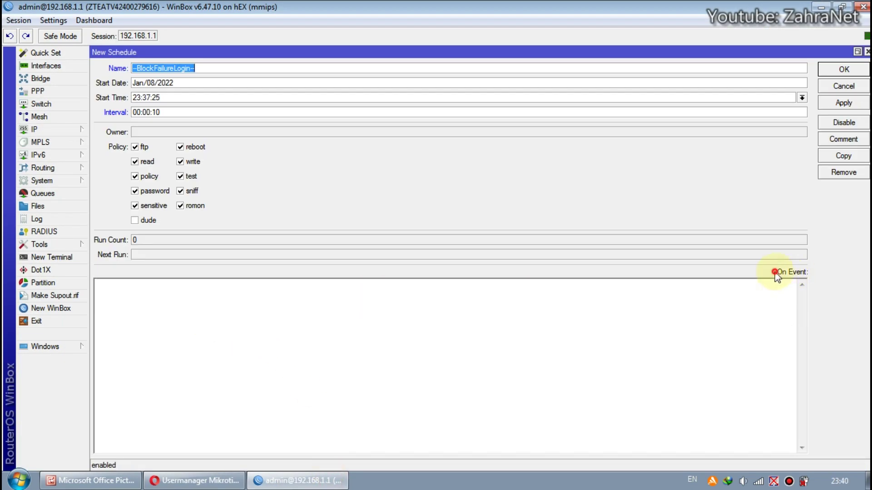
- Paste the MiniTik blocking script into the schedule's On Event area
click(400, 306)
right_click(236, 320)
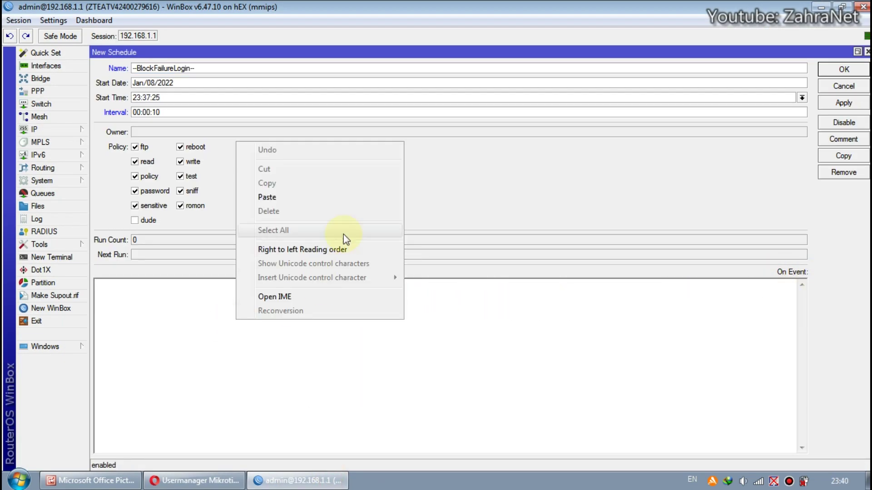
click(300, 197)
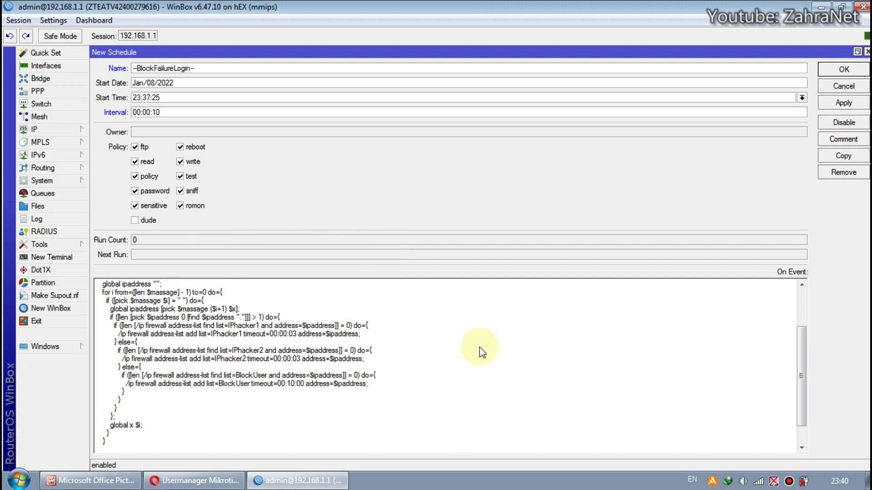
scroll(480, 352, up, 2)
scroll(429, 350, up, 1)
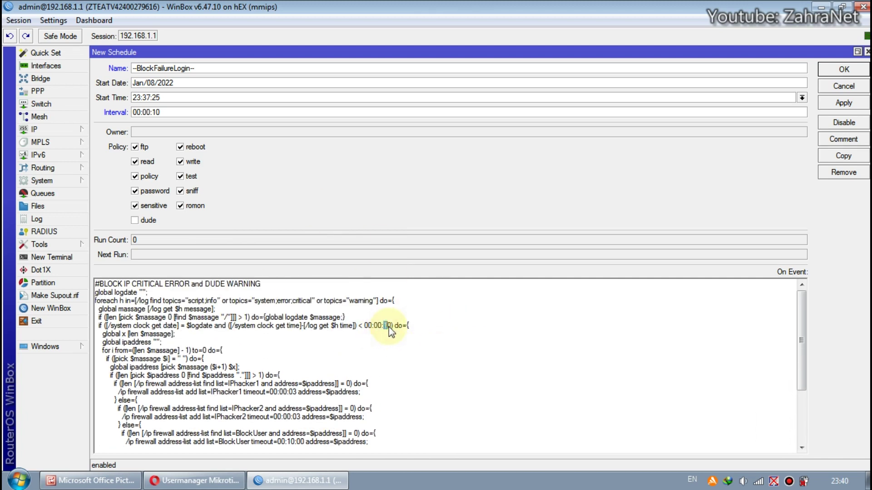
- Compare the 00:00:10 interval with the script's 00:00:10 time window, then show the system log
drag(174, 113, 151, 113)
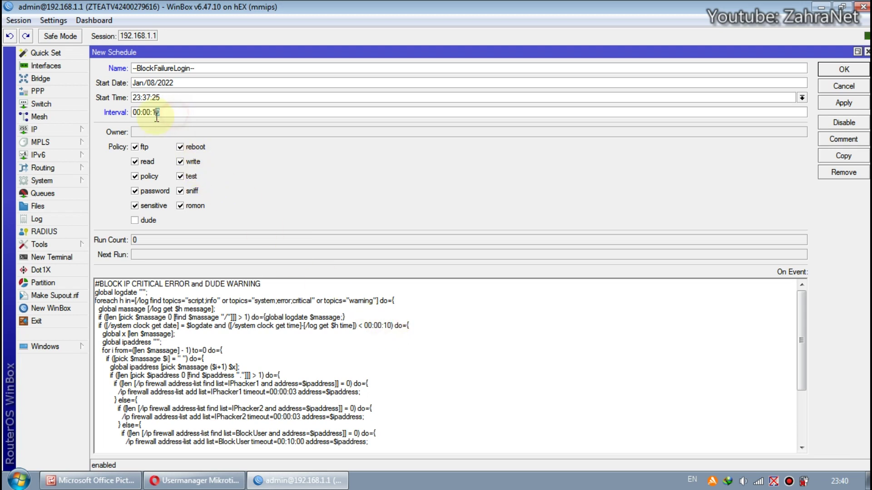
click(145, 112)
drag(164, 113, 153, 113)
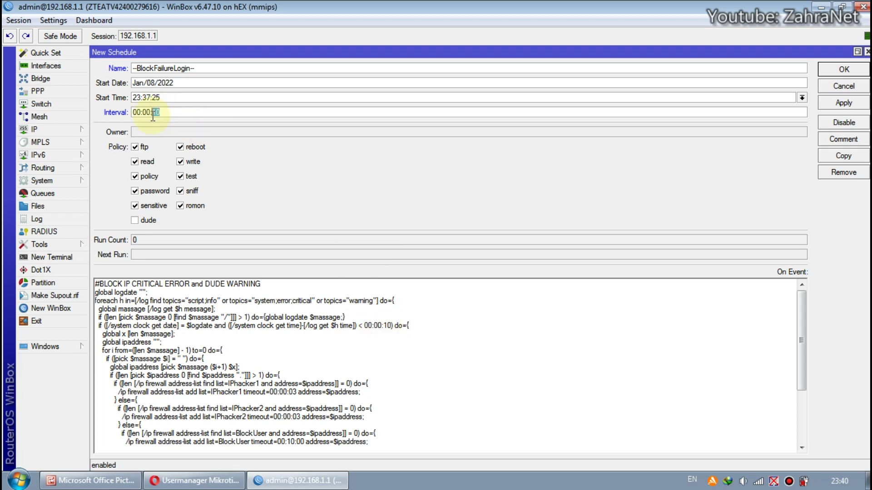
click(389, 327)
click(386, 326)
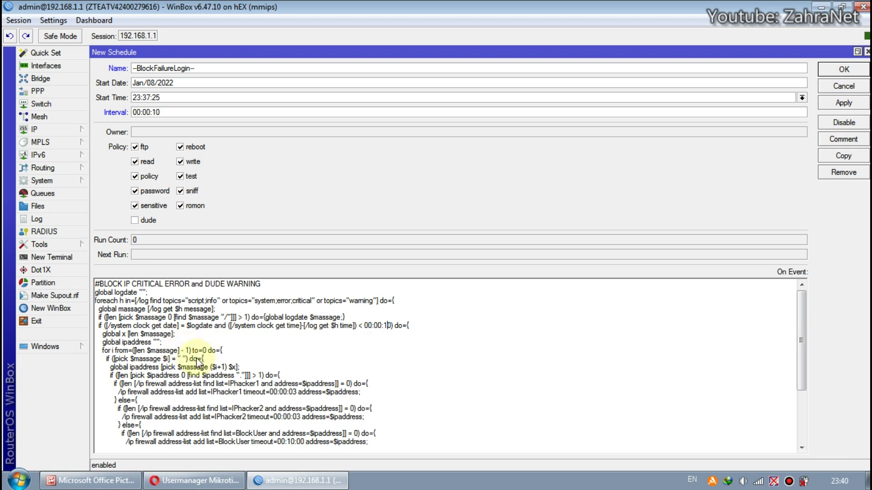
scroll(204, 362, down, 2)
scroll(218, 368, down, 2)
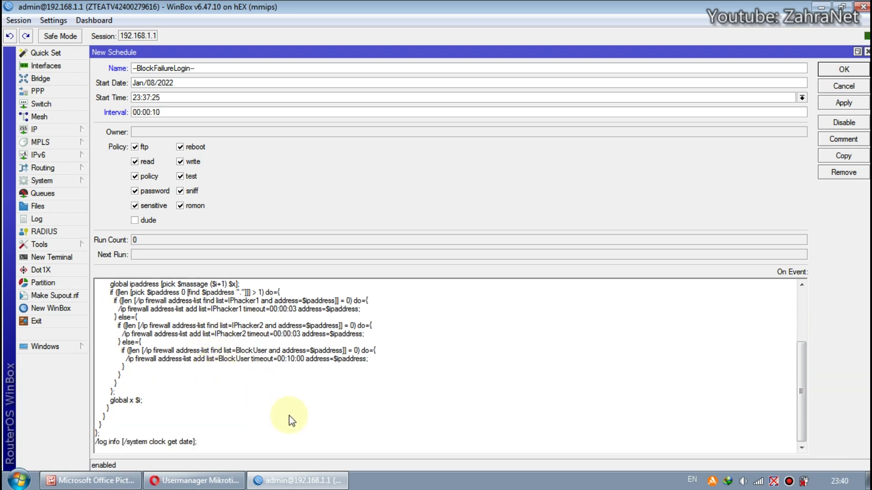
scroll(288, 419, up, 1)
scroll(289, 416, up, 3)
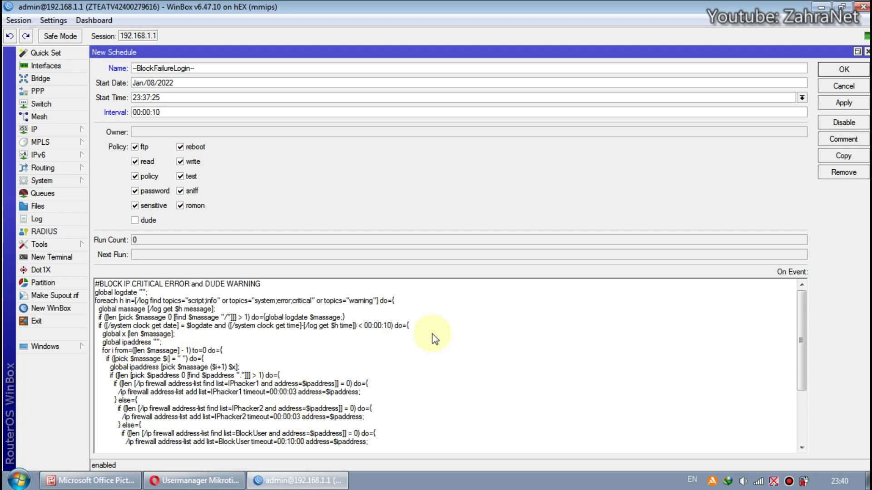
drag(392, 326, 361, 327)
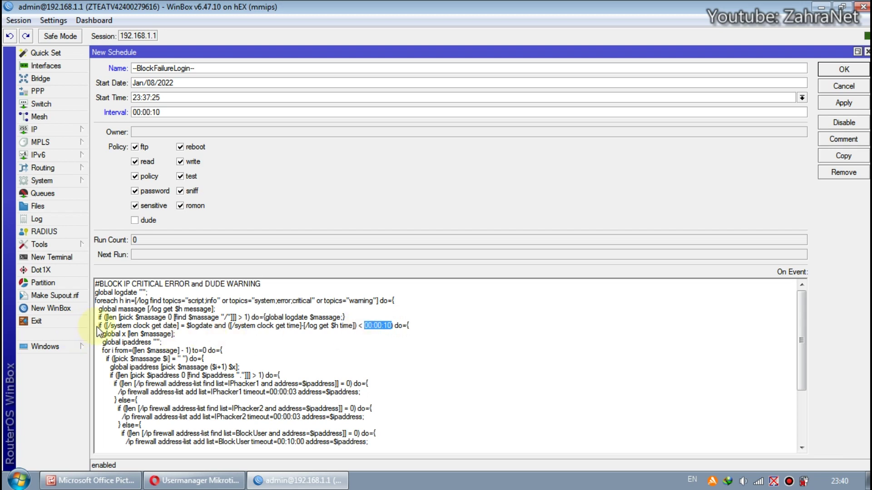
click(100, 328)
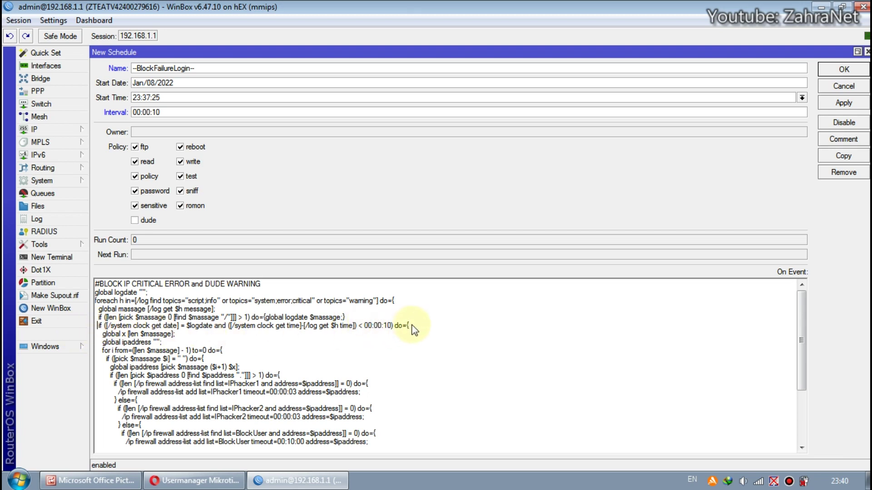
mouse_move(411, 328)
mouse_down()
mouse_move(379, 330)
mouse_move(392, 330)
mouse_up()
mouse_move(392, 332)
mouse_down()
mouse_move(379, 332)
mouse_move(386, 330)
mouse_up()
click(387, 329)
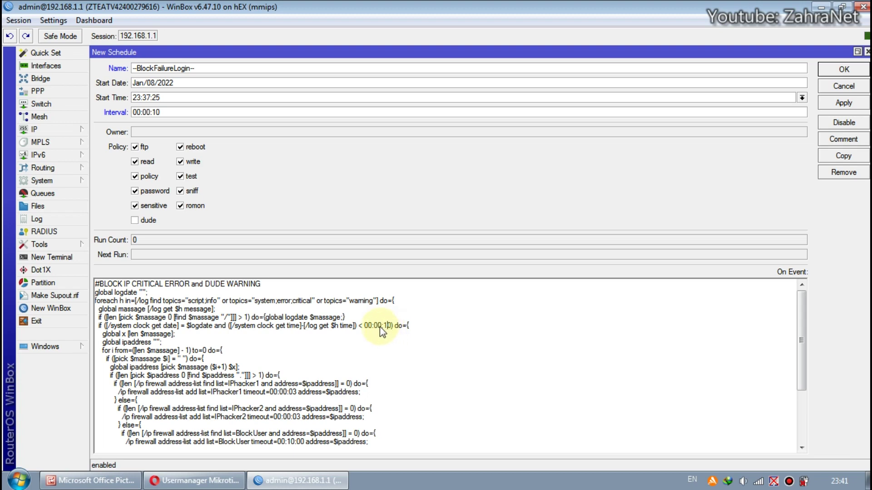
drag(381, 327, 378, 325)
click(35, 219)
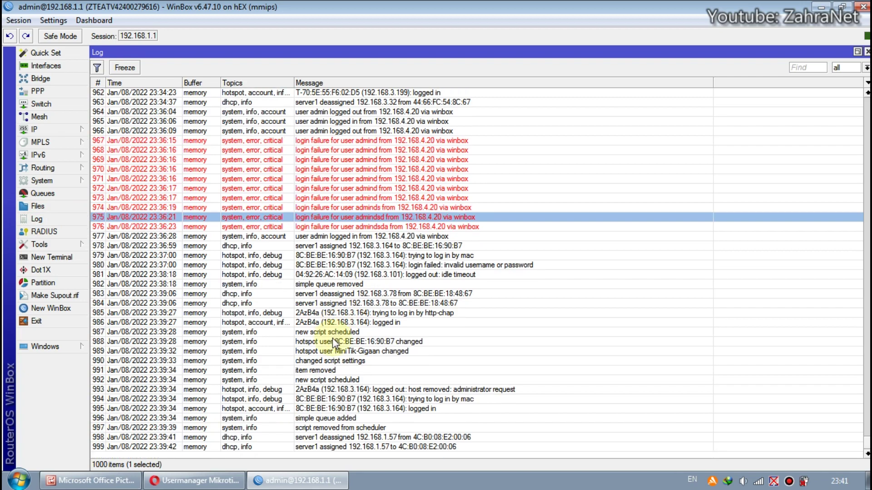
scroll(337, 287, up, 2)
scroll(339, 178, up, 2)
- Review an earlier log entry, recheck the 10-second interval against the script's time window, and reopen the log
click(333, 121)
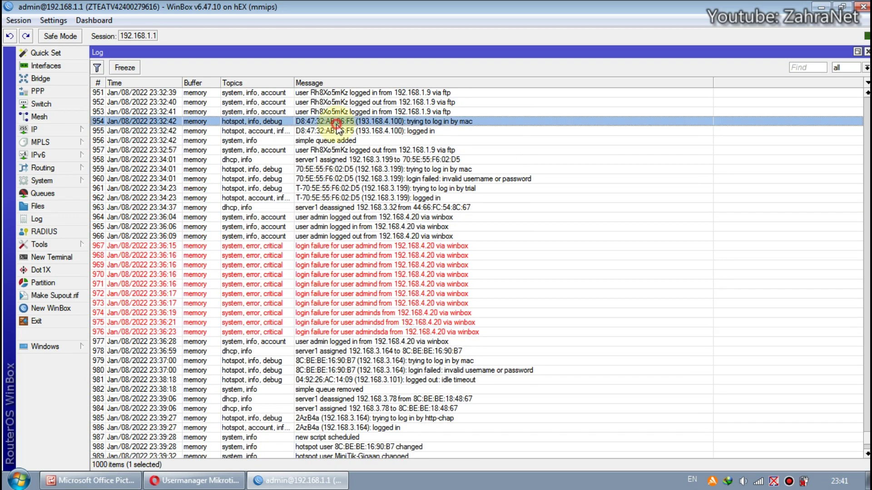
click(866, 52)
click(386, 326)
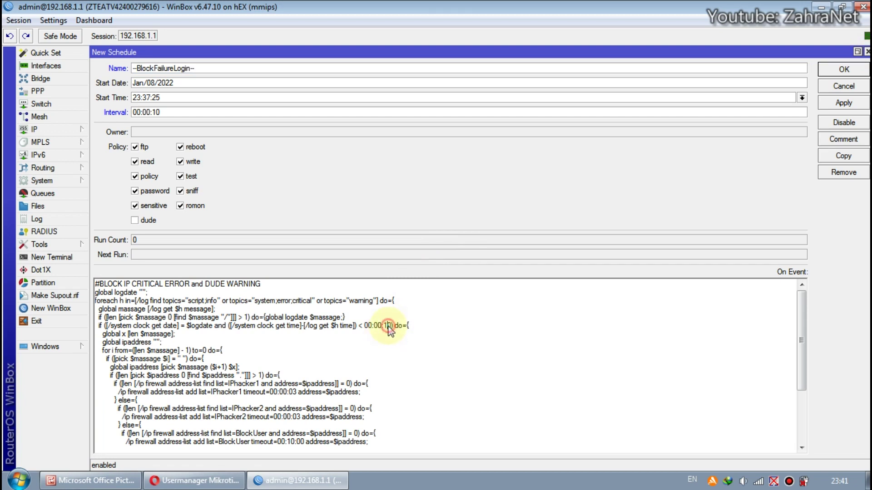
drag(160, 113, 150, 114)
click(179, 114)
drag(384, 326, 390, 332)
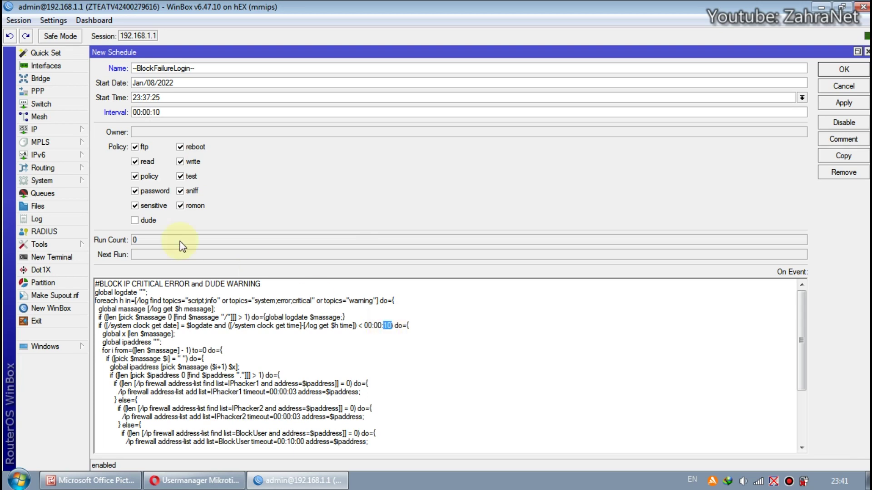
click(59, 218)
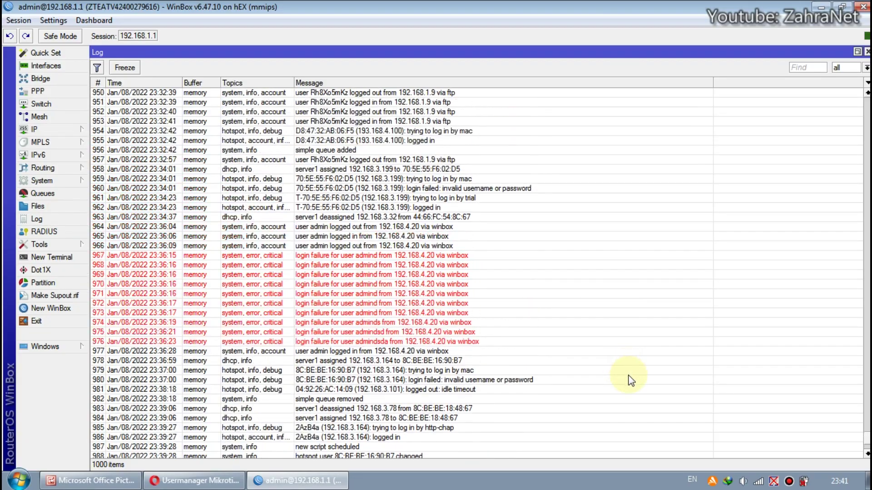
mouse_move(866, 436)
mouse_down()
mouse_move(865, 280)
mouse_move(865, 439)
mouse_up()
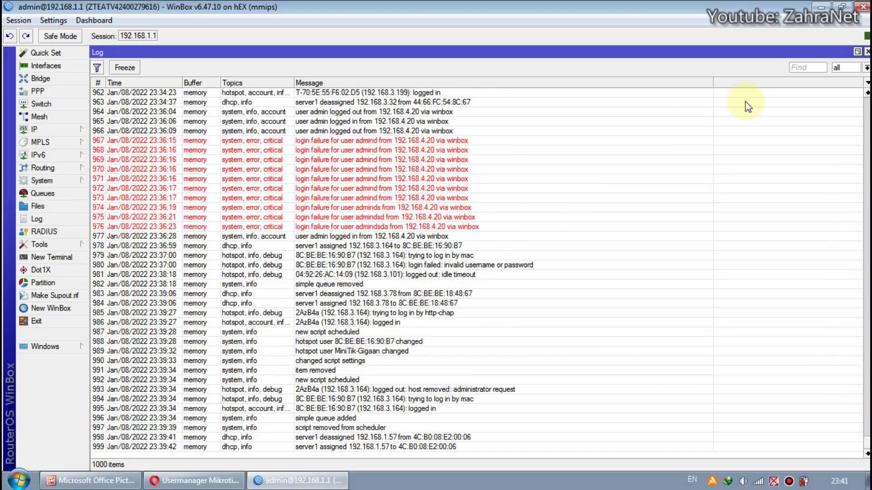
- Point out the script's 10-second window and its error and warning log topics
click(866, 52)
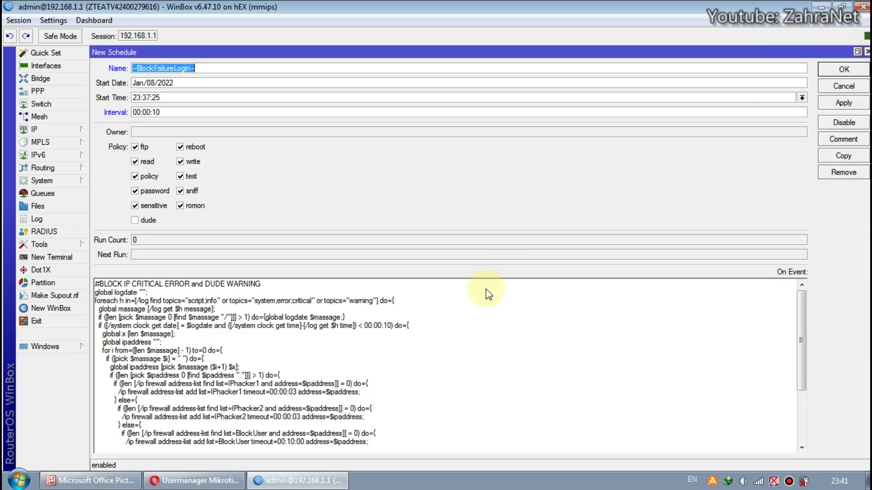
click(389, 328)
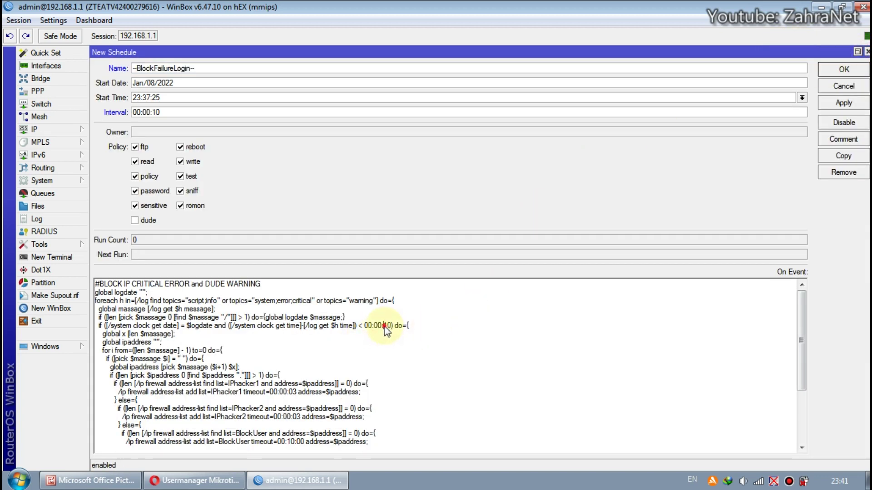
drag(385, 327, 395, 332)
click(283, 337)
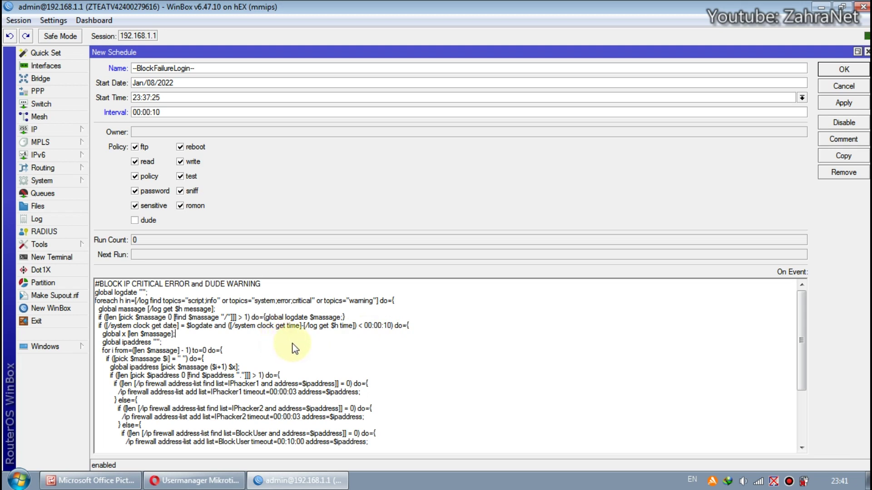
click(284, 302)
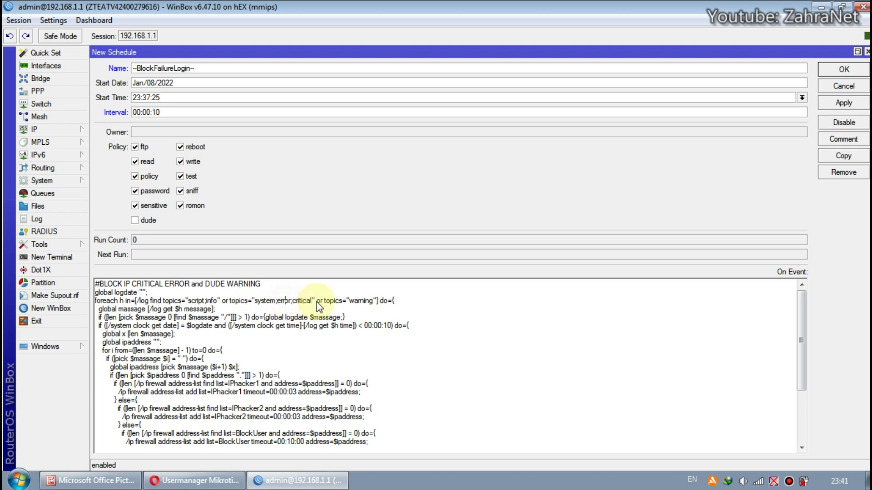
click(363, 302)
scroll(346, 323, down, 1)
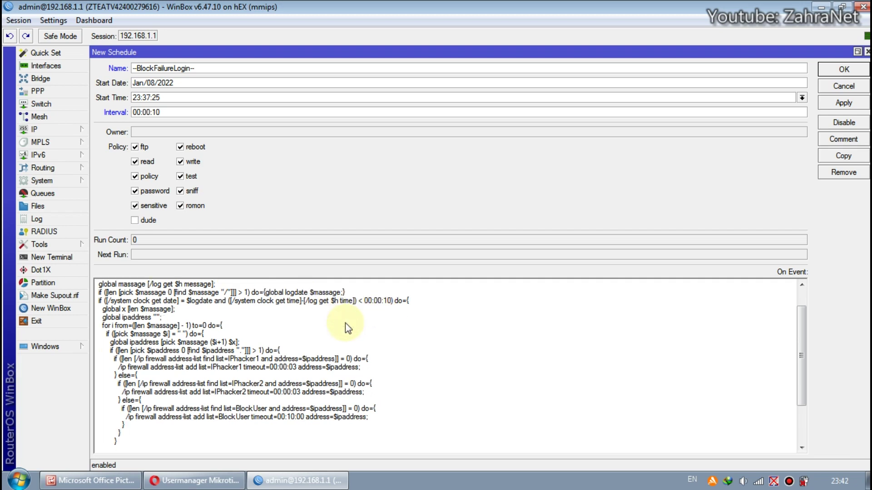
scroll(345, 323, down, 2)
scroll(345, 322, up, 3)
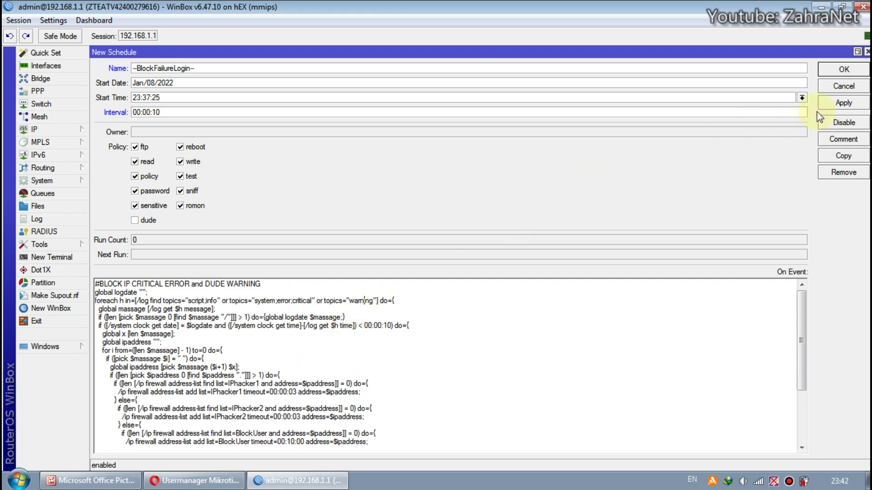
- Apply and save the --BlockFailureLogin-- schedule
click(837, 104)
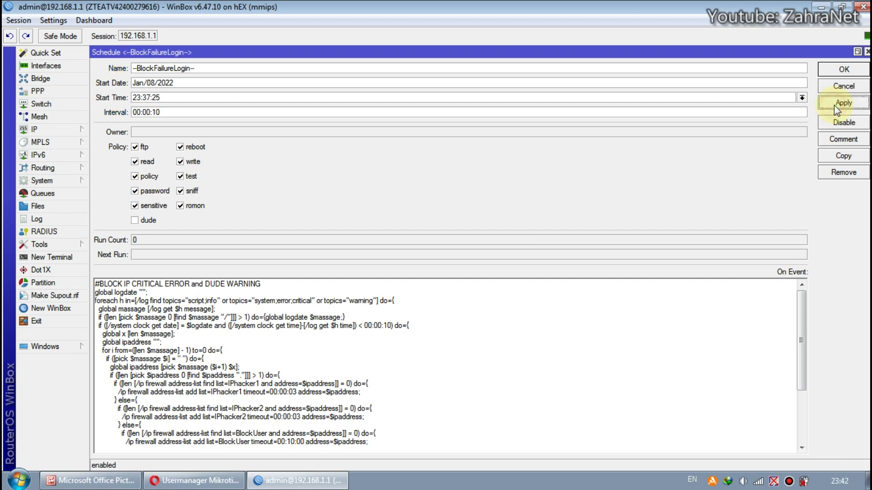
click(833, 71)
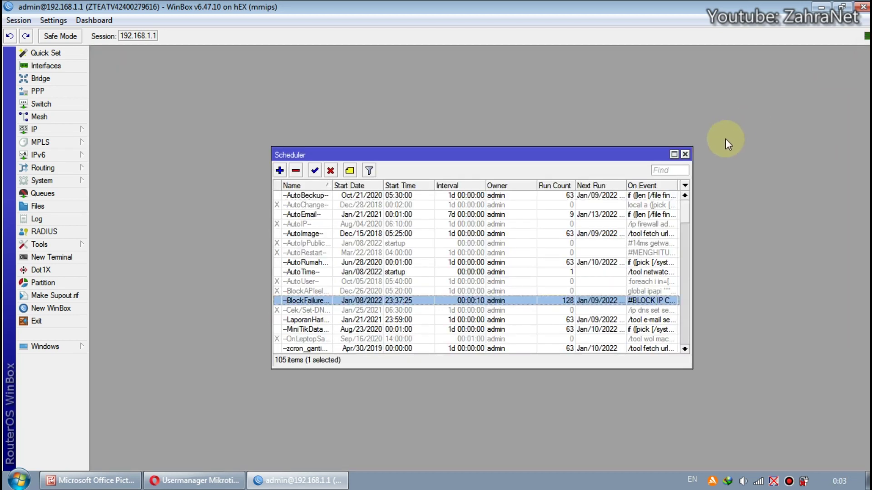
- Copy the BLOCK USER raw firewall drop script from minitik.net and return to WinBox
click(686, 154)
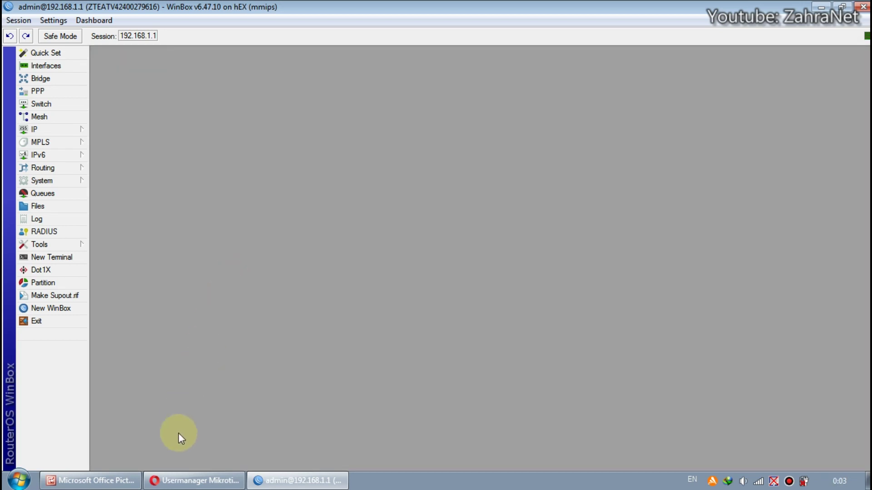
click(194, 480)
scroll(408, 296, down, 2)
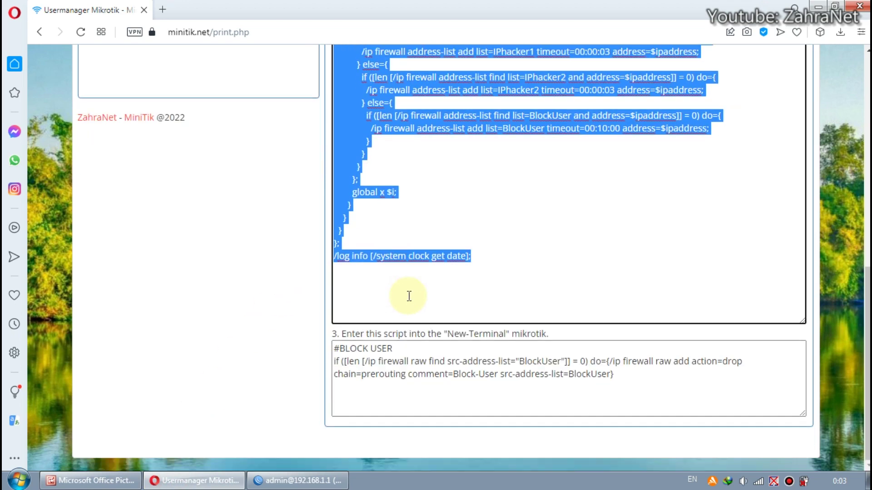
click(335, 336)
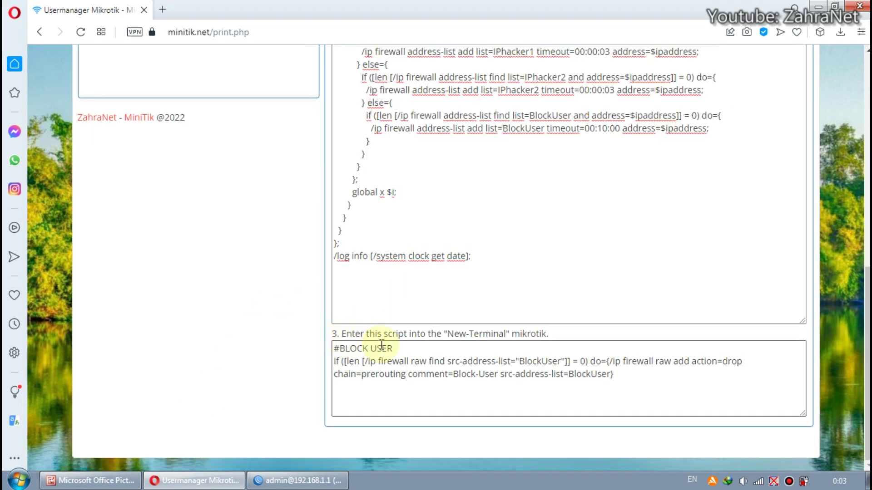
click(442, 343)
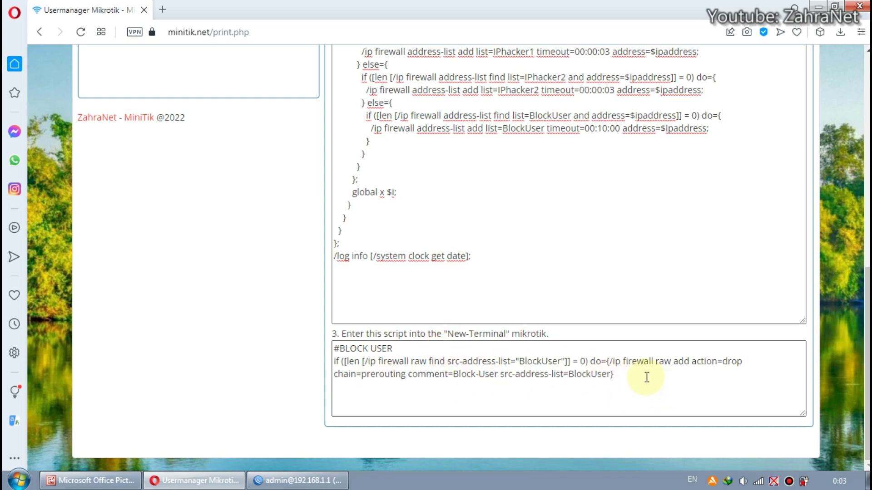
drag(617, 376, 332, 359)
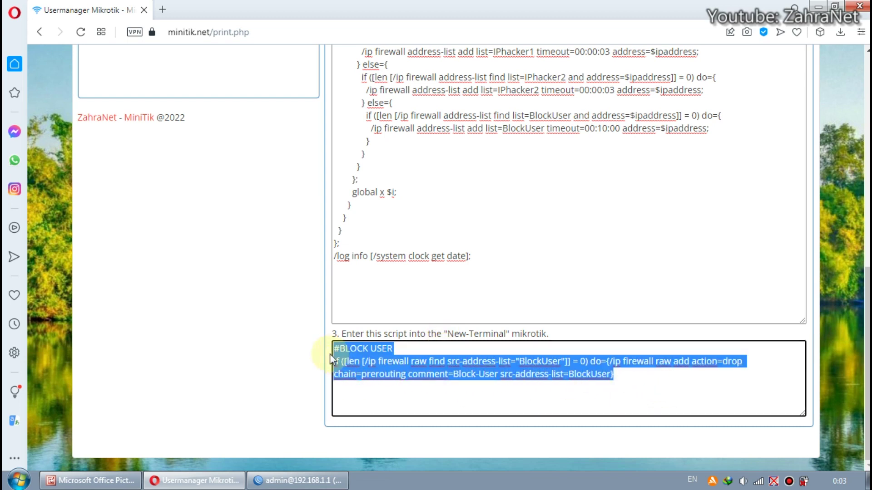
right_click(362, 350)
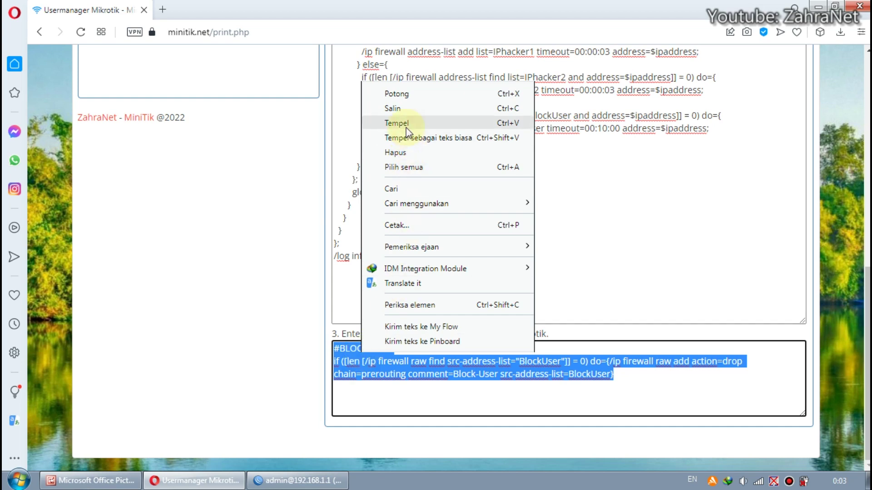
click(402, 109)
click(292, 480)
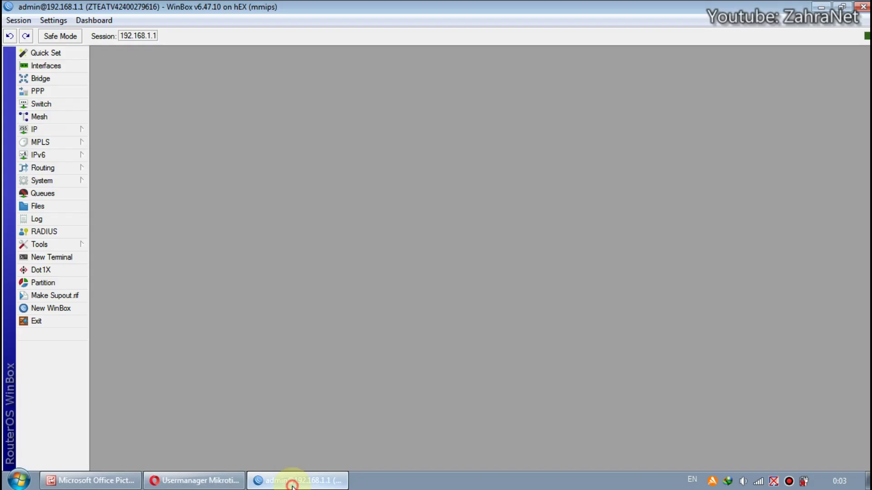
- Paste and run the BLOCK USER raw firewall drop script in a new terminal, then close it
click(58, 257)
right_click(376, 334)
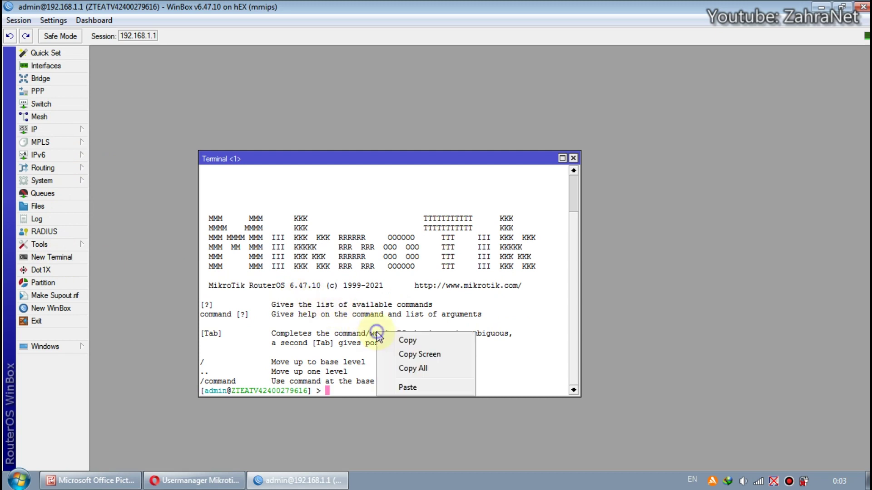
click(417, 384)
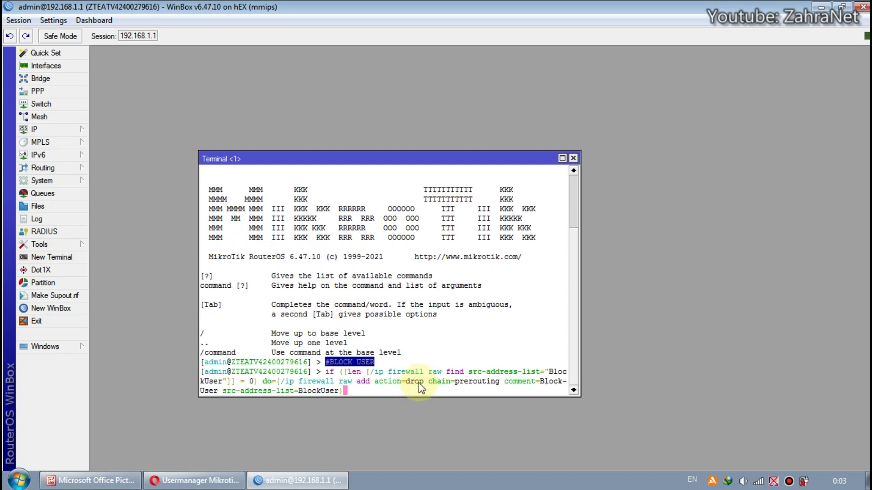
key(Return)
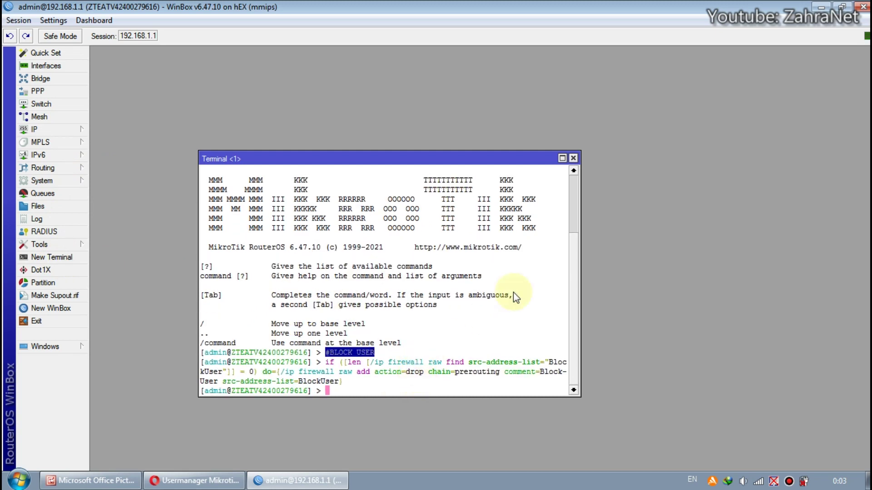
click(573, 159)
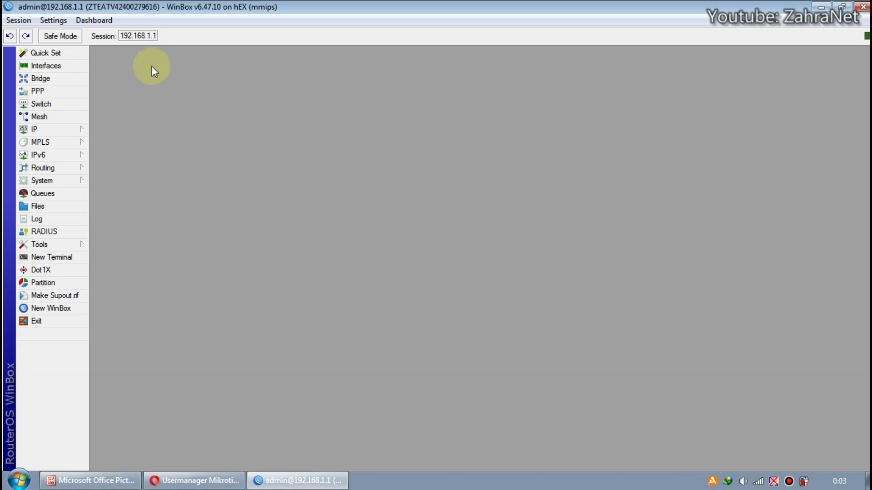
- Disconnect from the router via Session and attempt a fresh login to 192.168.1.1
click(23, 22)
click(65, 134)
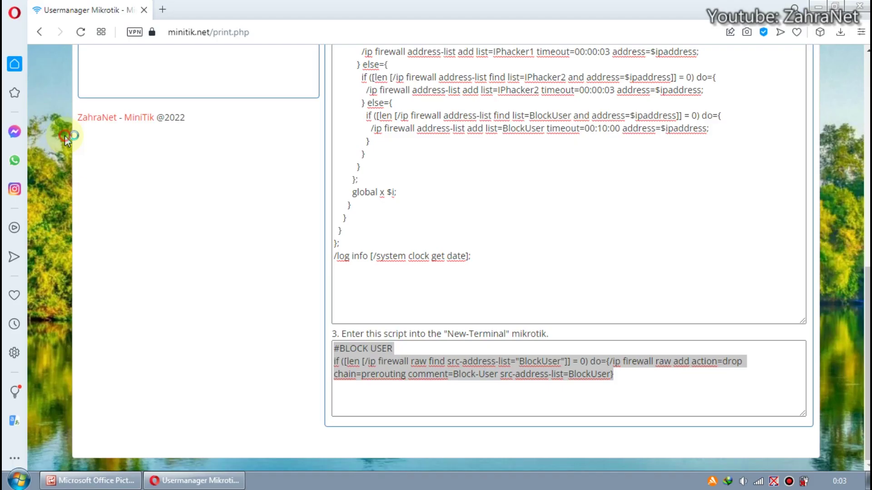
click(289, 480)
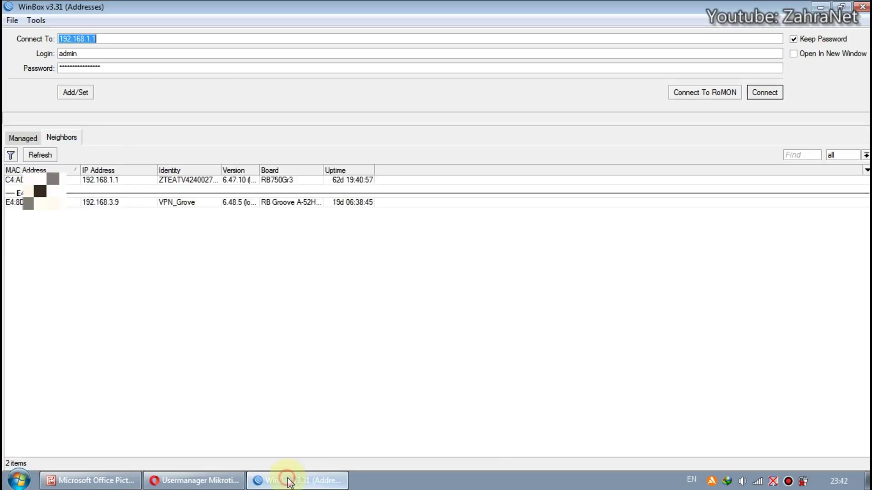
click(150, 55)
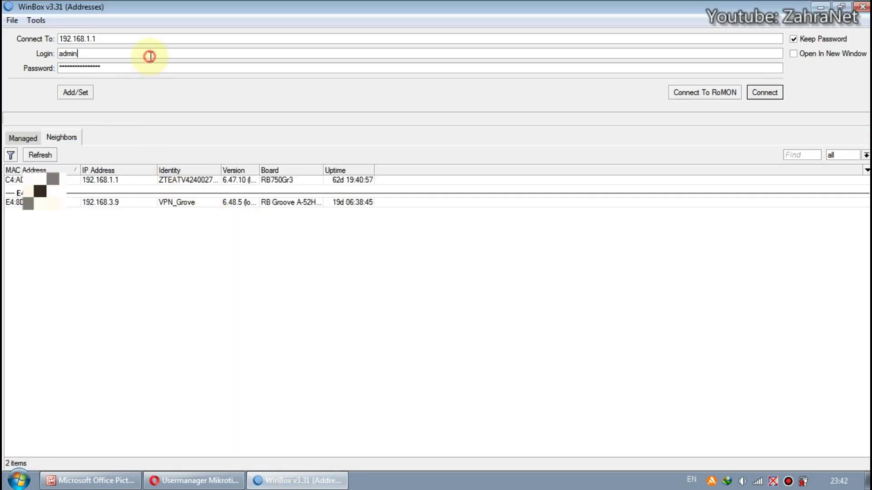
click(770, 93)
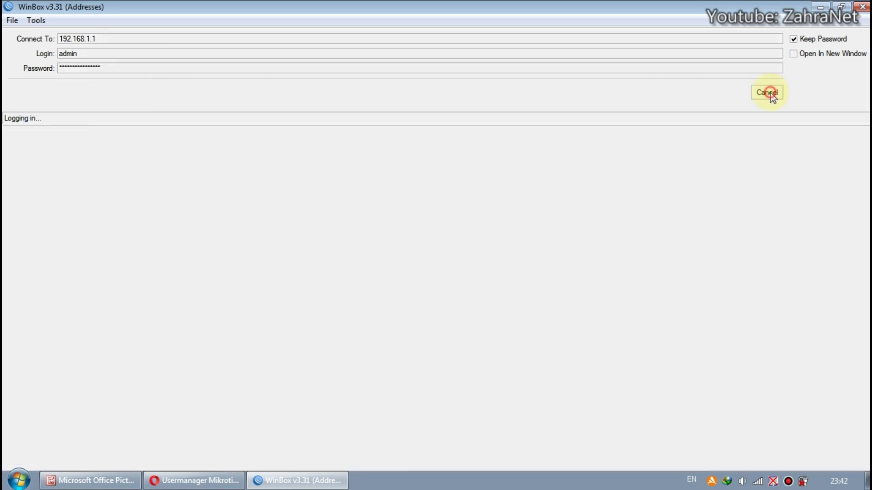
click(19, 20)
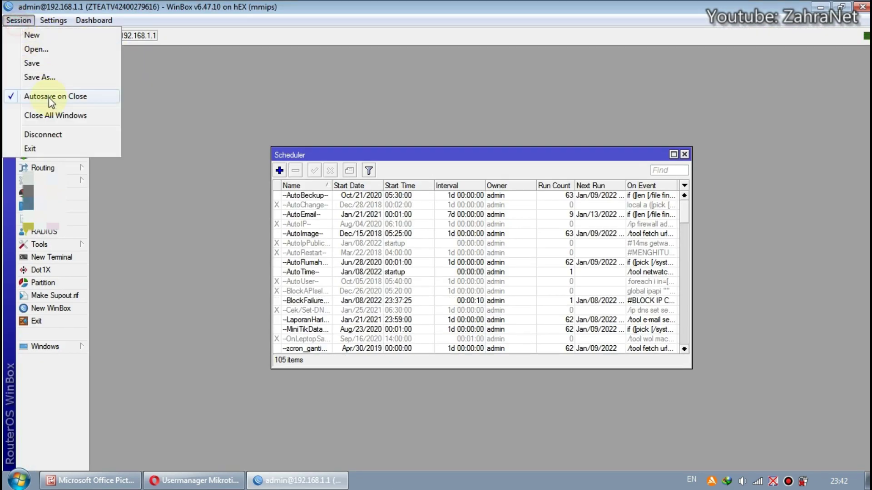
- Make repeated failed login attempts to 192.168.1.1 with wrong usernames, cancelling between tries
click(49, 139)
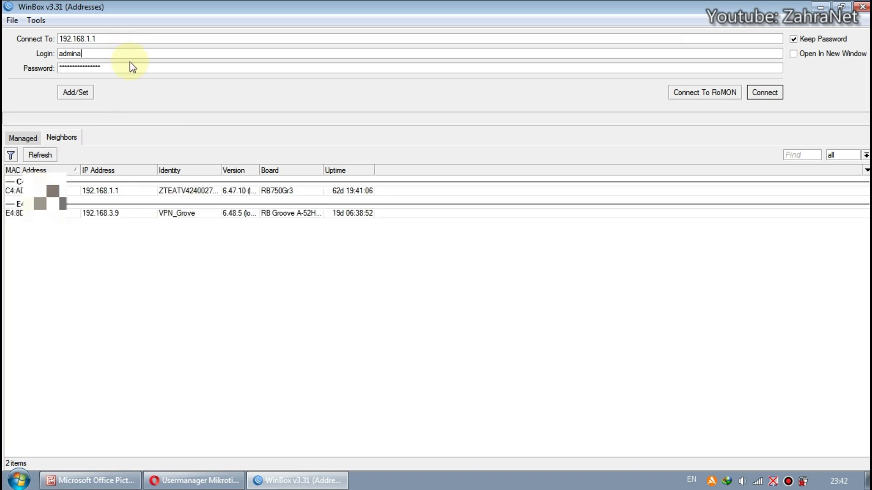
text(sasa)
click(760, 98)
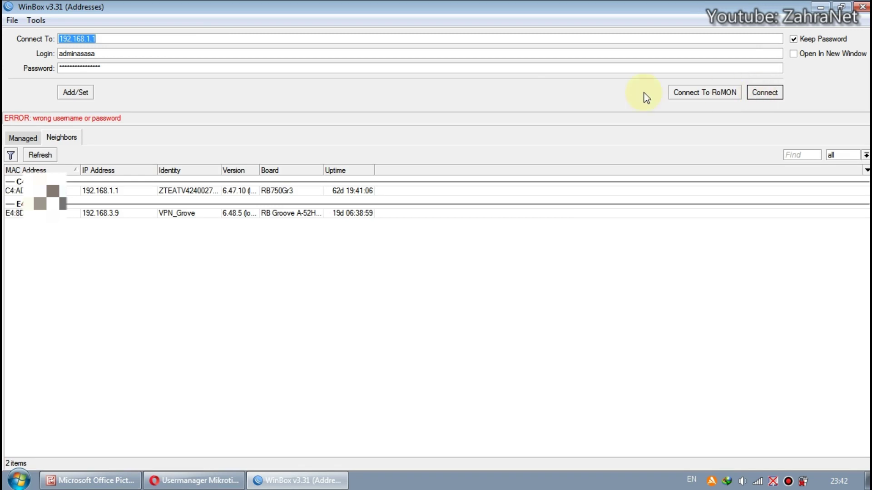
click(171, 55)
text(da)
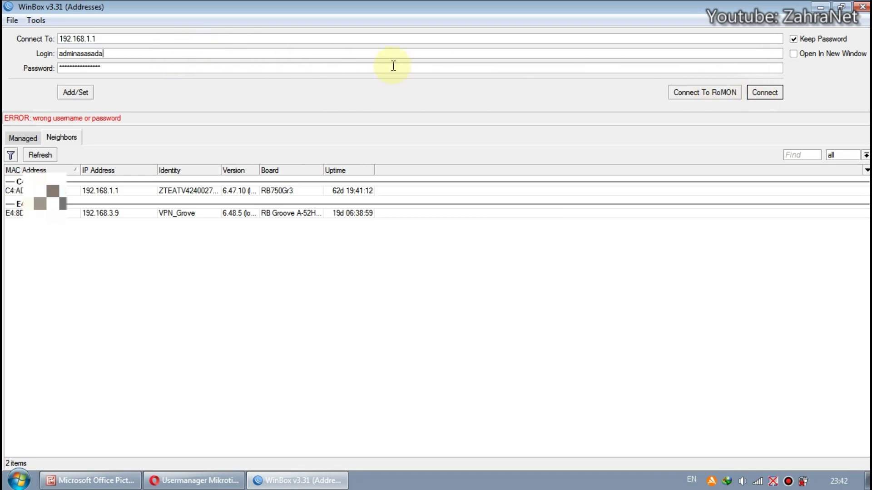
click(765, 92)
click(249, 53)
text(da)
click(764, 93)
click(202, 55)
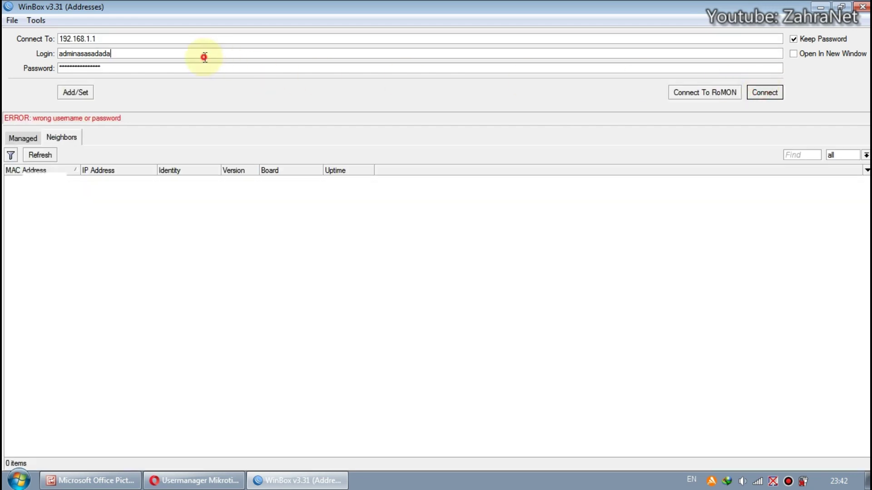
text(w)
click(764, 92)
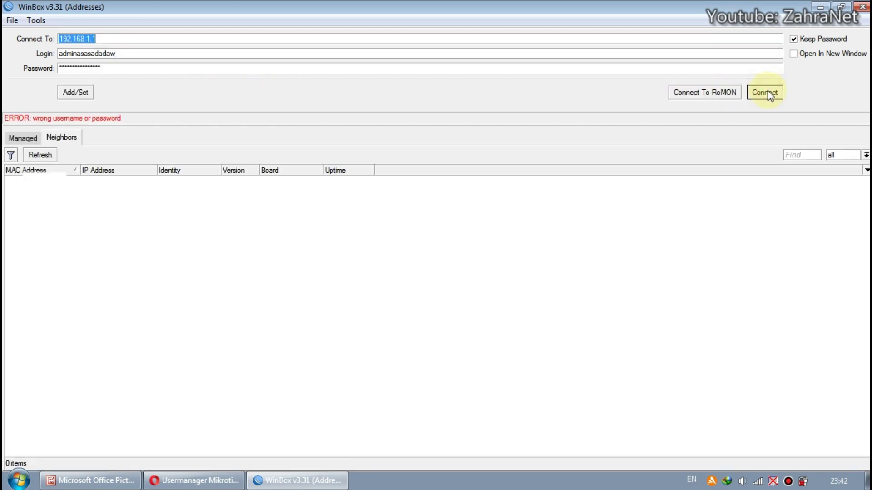
text(d)
click(765, 92)
click(759, 92)
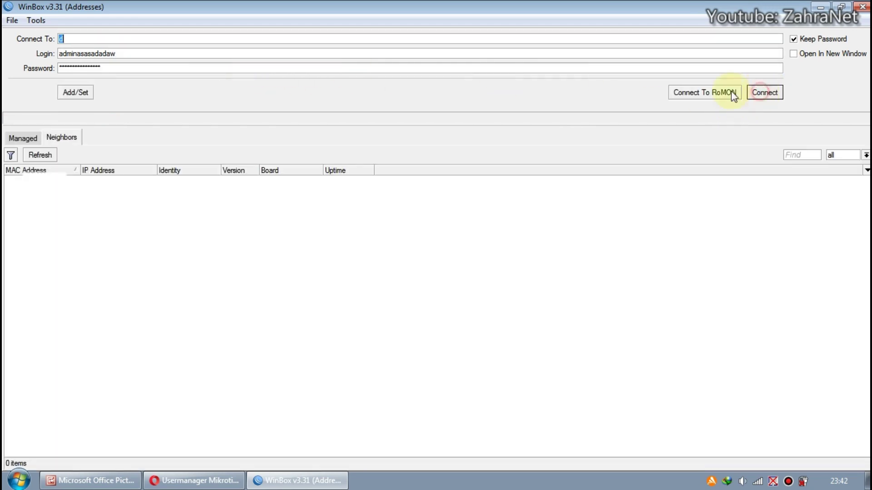
text(192)
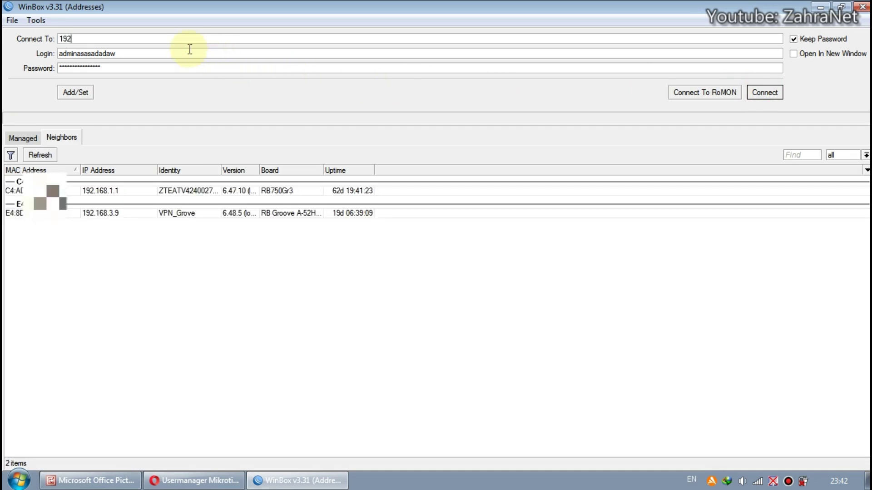
text(.168.1.1)
- Try further altered wrong usernames, cancelling each hanging connection attempt
key(Return)
click(190, 53)
text(d)
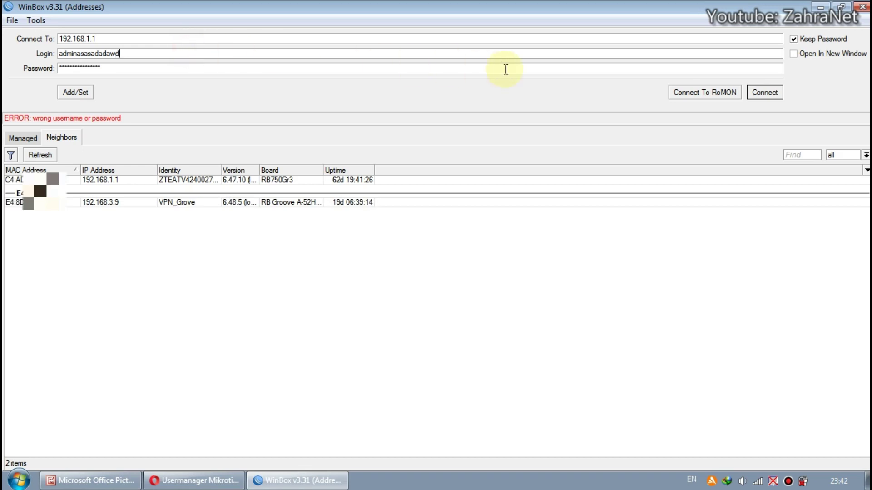
text(s)
click(763, 93)
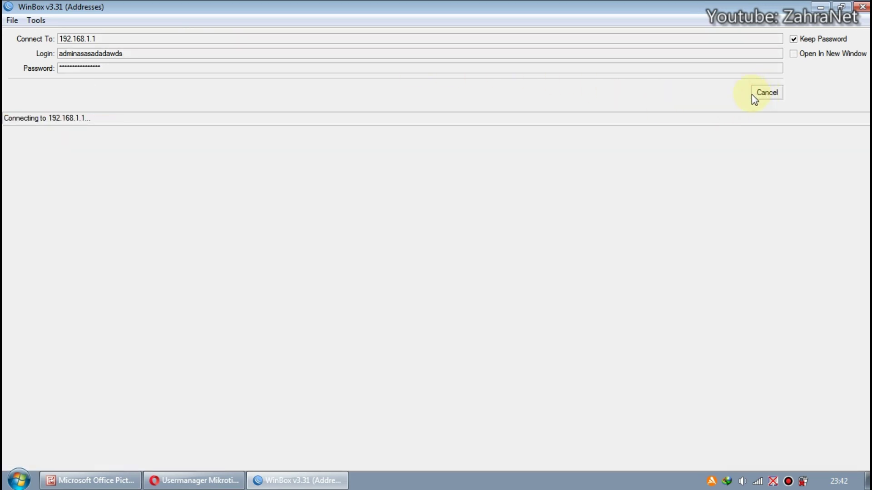
click(756, 96)
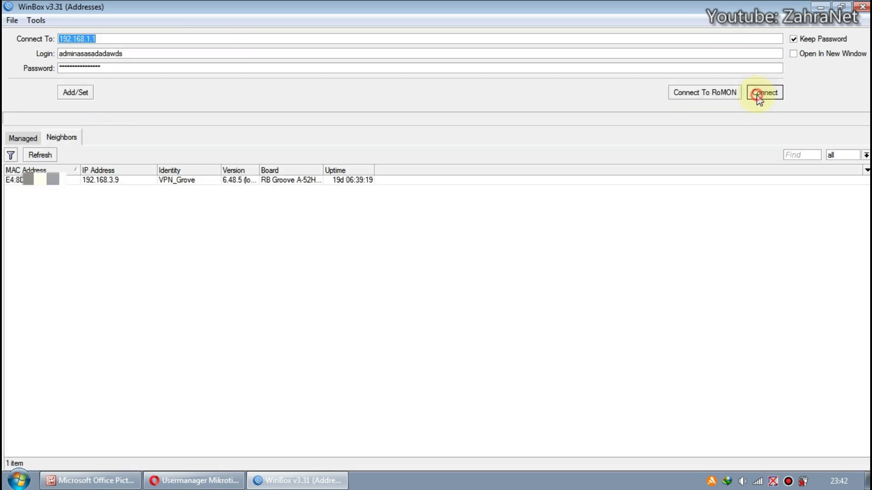
drag(139, 55, 93, 65)
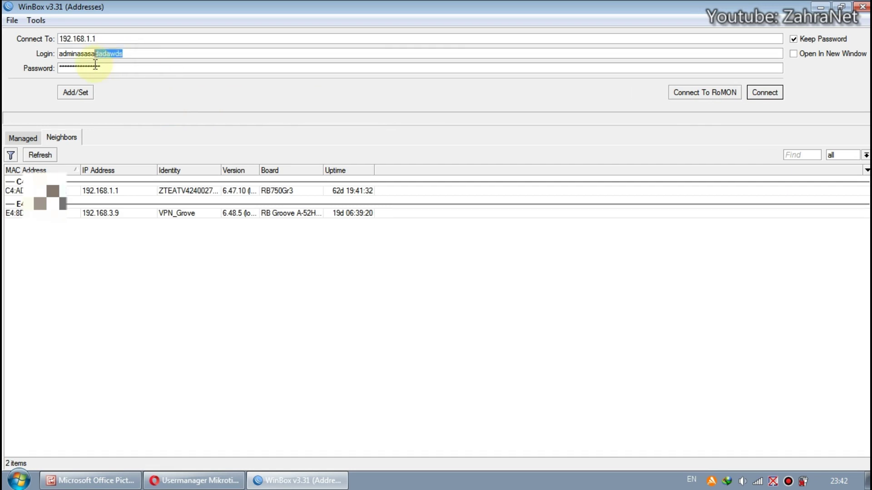
click(765, 92)
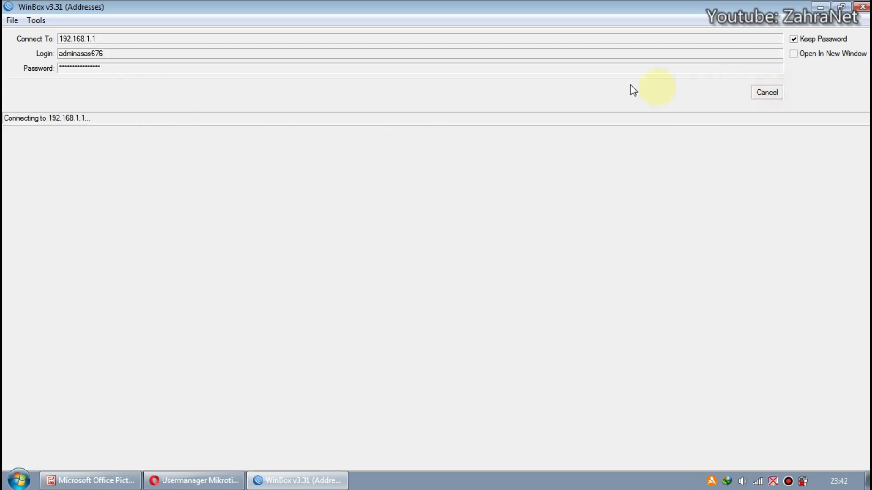
click(760, 93)
- Correct the login name to admin and connect to the router
click(143, 53)
key(BackSpace)
key(BackSpace)
key(BackSpace)
key(BackSpace)
key(BackSpace)
key(BackSpace)
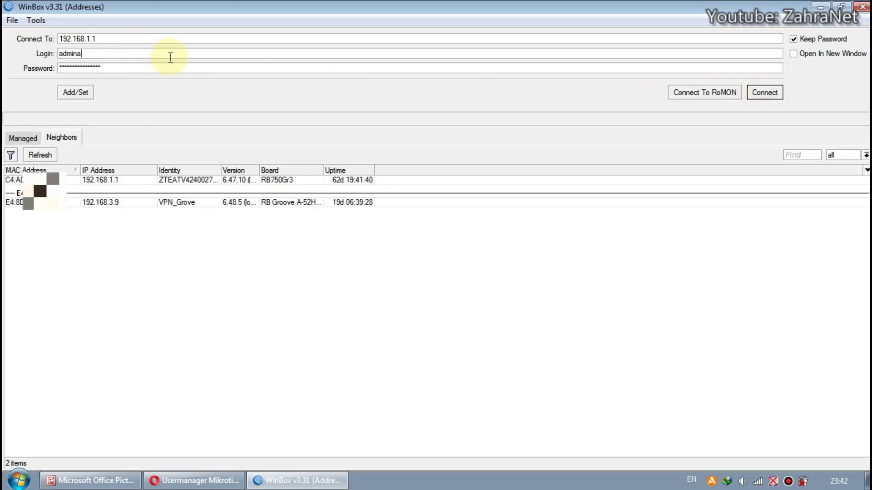
key(BackSpace)
click(764, 92)
- Cancel the hanging connection attempt to 192.168.1.1 and return to the login screen
drag(86, 58, 57, 58)
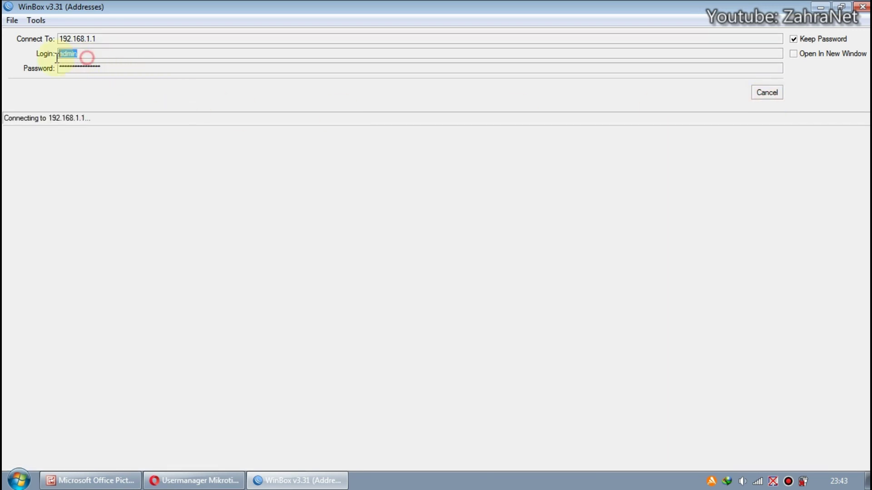
click(115, 65)
double_click(92, 52)
click(96, 66)
click(766, 93)
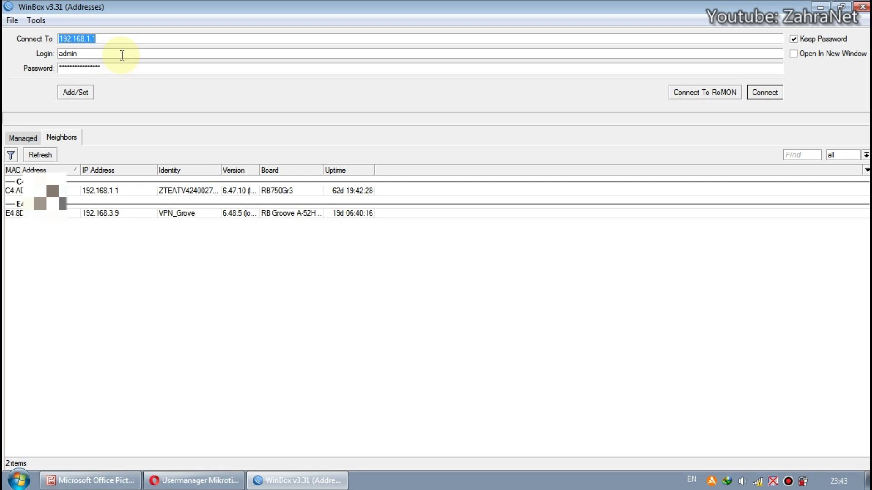
- Review the IPhacker2 and BlockUser timeout values in the minitik.net script, then return to WinBox
click(178, 481)
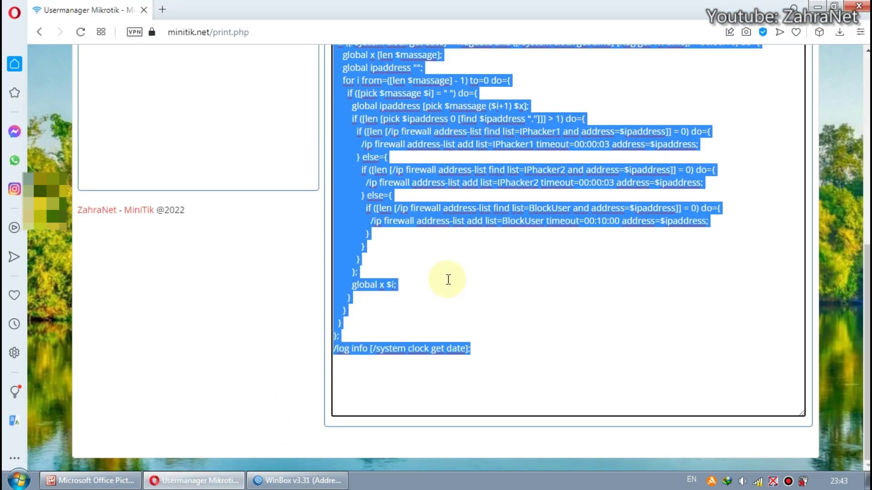
scroll(449, 279, up, 2)
click(499, 297)
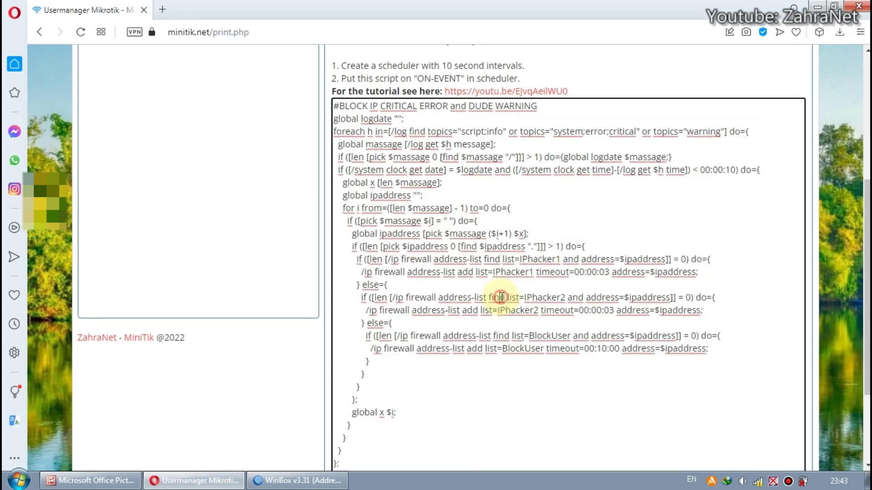
drag(614, 309, 586, 313)
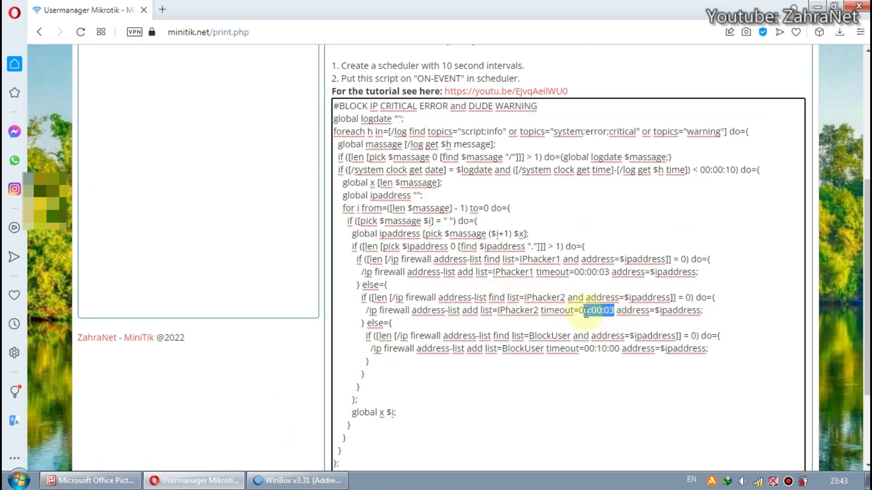
click(627, 319)
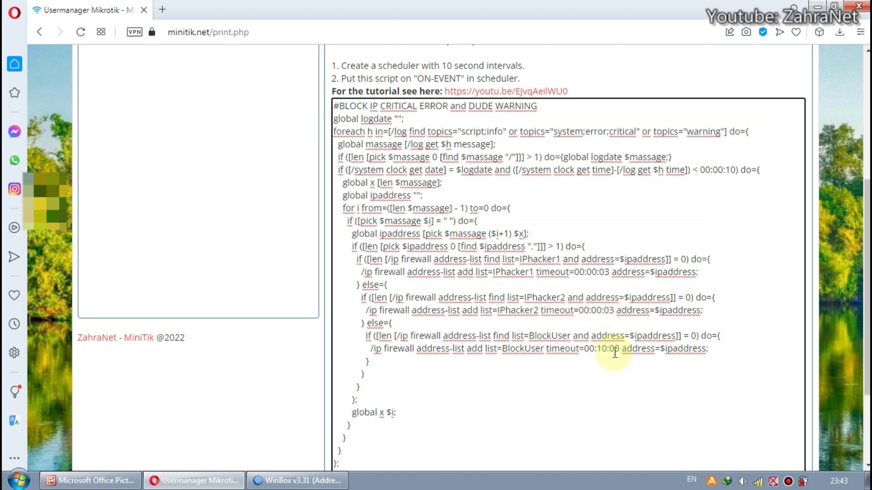
scroll(615, 352, down, 1)
drag(610, 285, 583, 285)
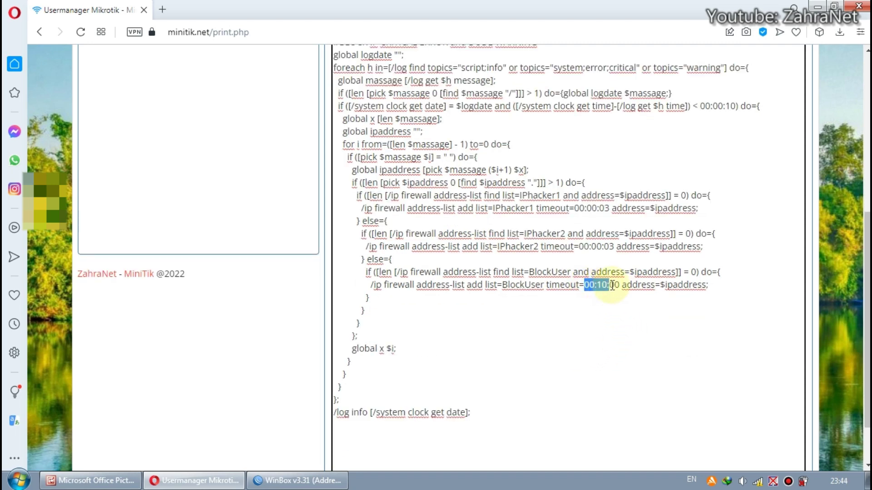
click(613, 285)
scroll(612, 285, up, 1)
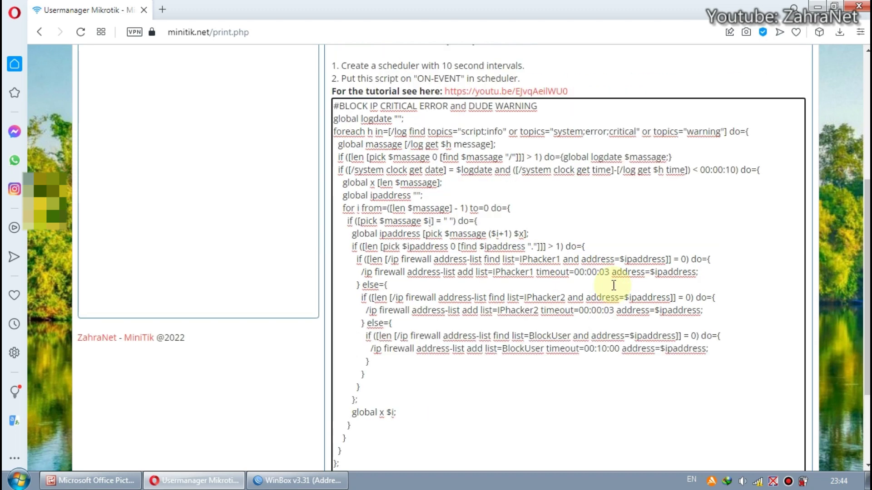
click(320, 480)
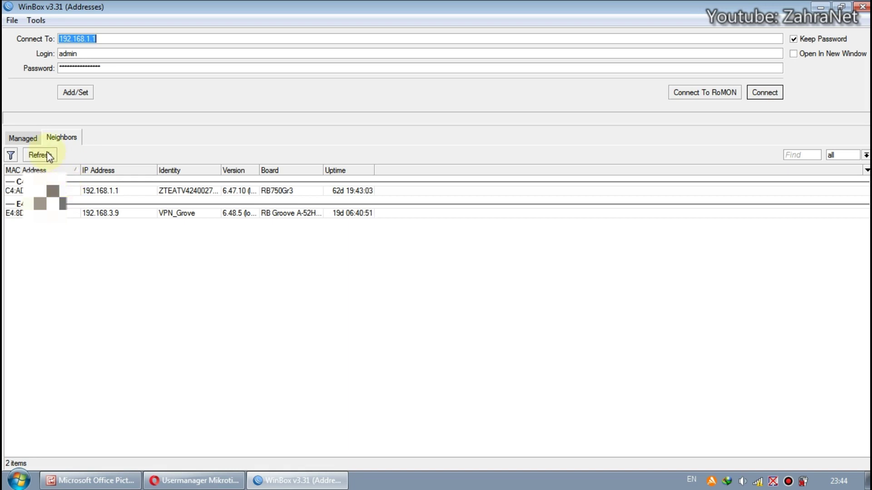
- Connect to the router from its saved C4:AD entry in the Managed list
click(31, 140)
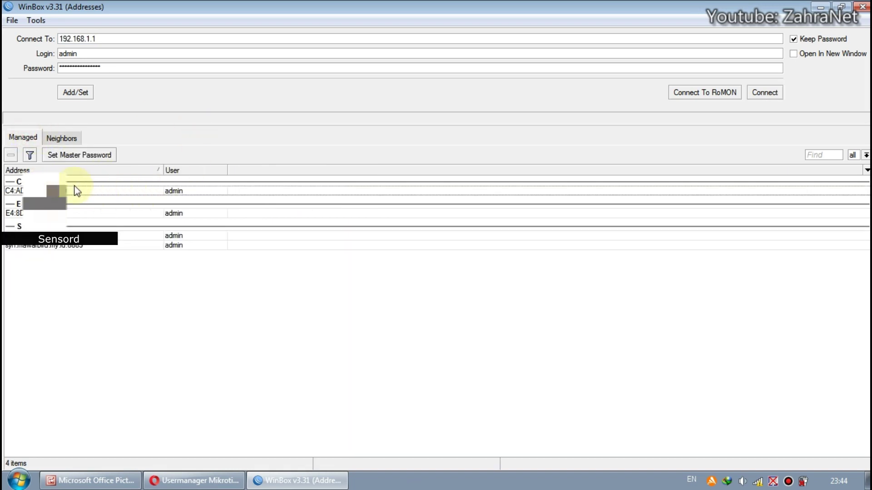
click(54, 191)
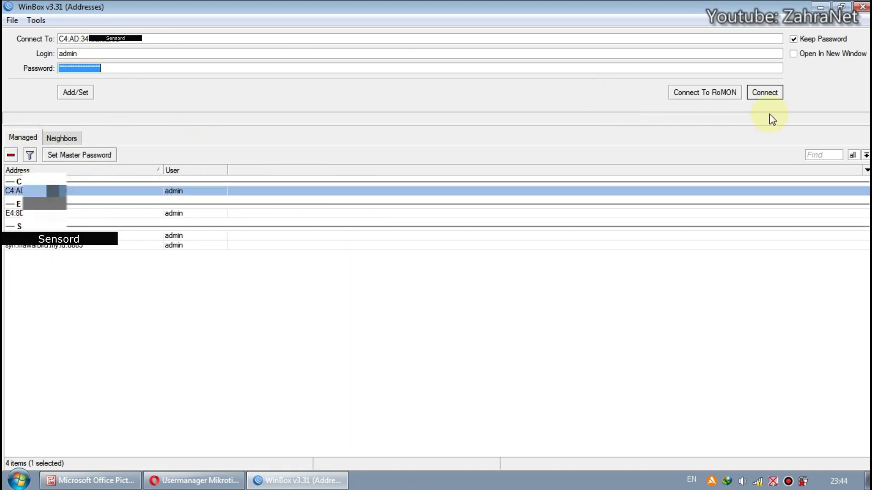
click(764, 93)
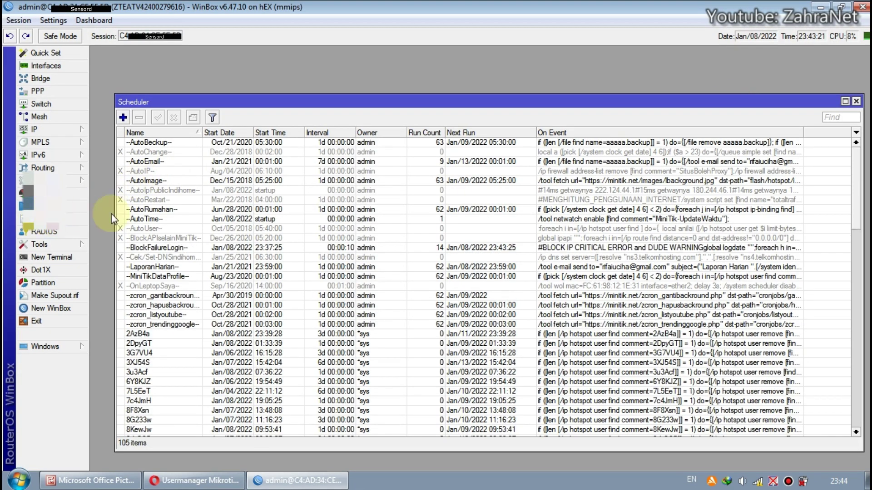
- Inspect the log's red login-failure entries from 192.168.4.20, then switch to the browser script
click(75, 216)
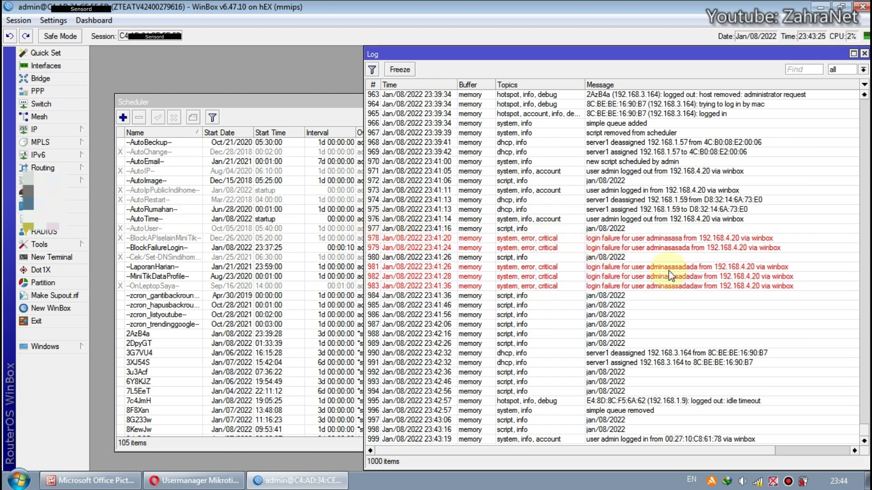
click(699, 280)
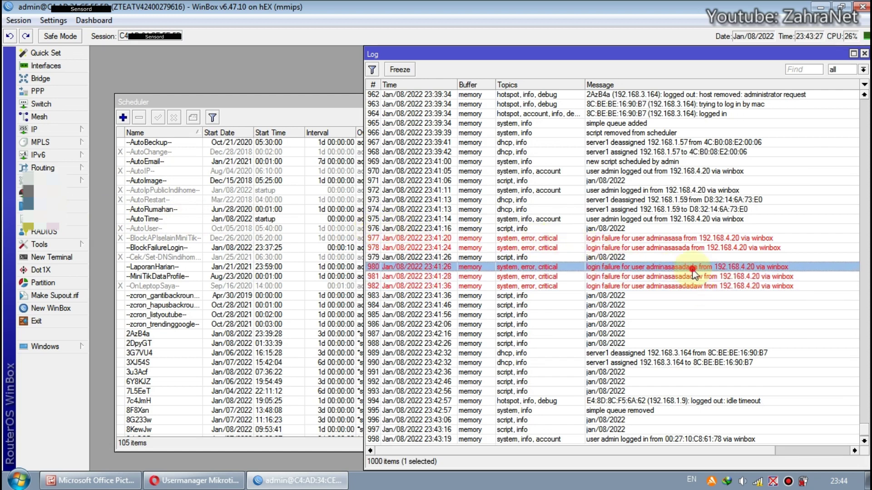
key(Down)
key(Up)
key(Up)
click(714, 247)
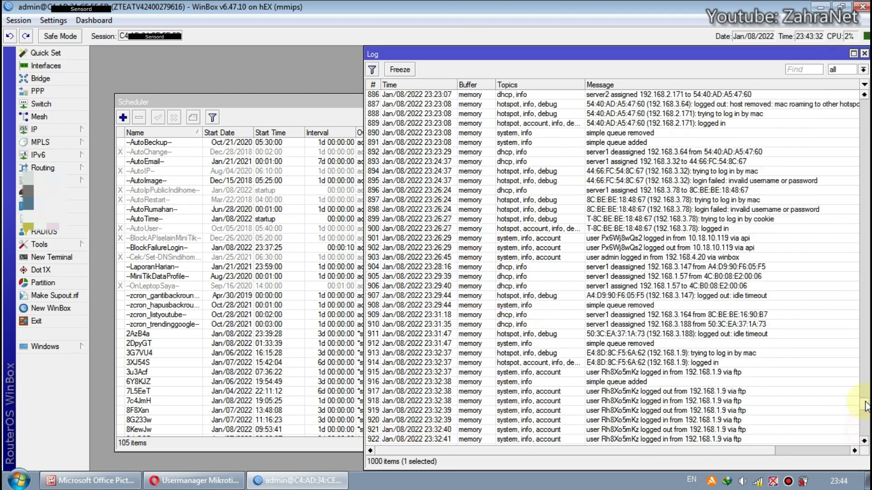
drag(863, 436, 864, 378)
click(727, 345)
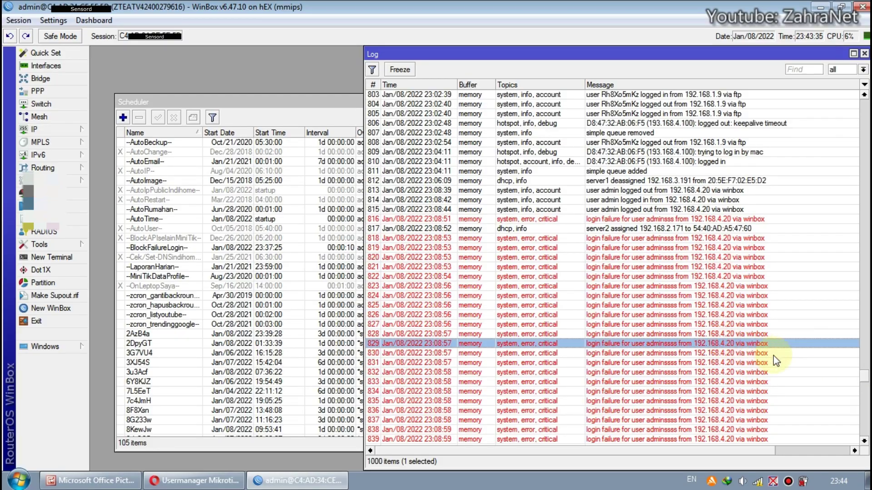
drag(863, 376, 863, 264)
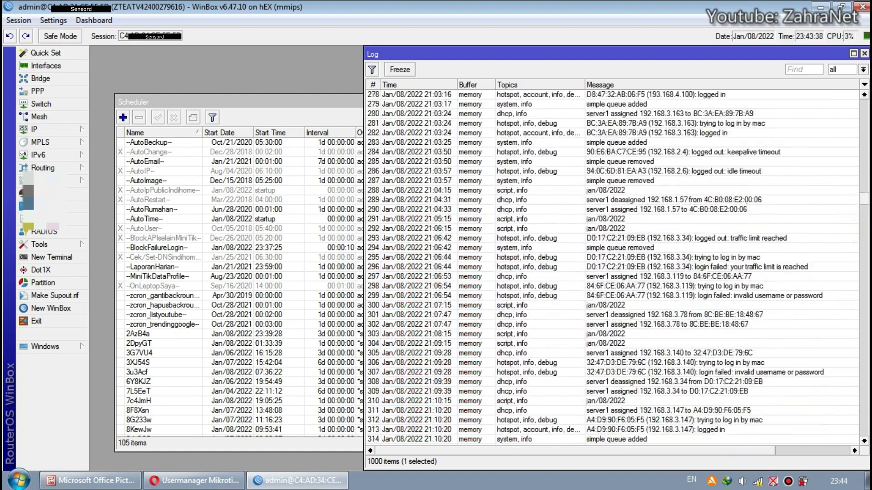
mouse_move(863, 264)
mouse_down()
mouse_move(863, 99)
mouse_move(863, 429)
mouse_up()
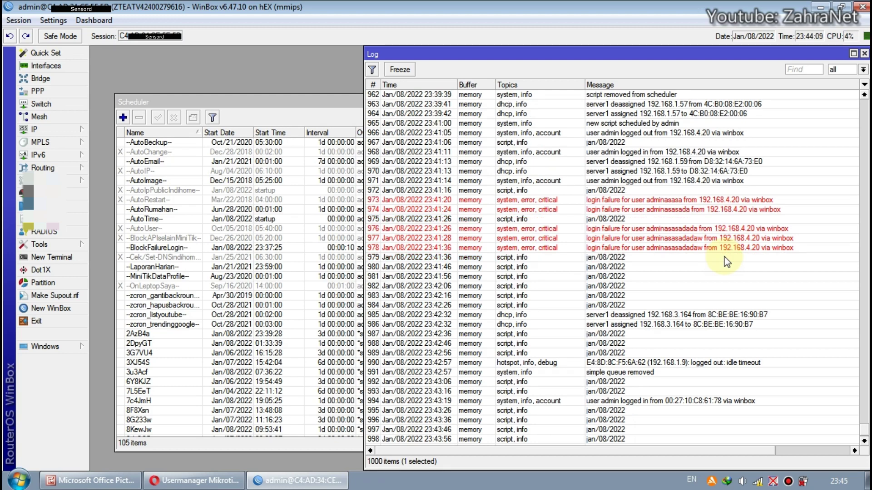
click(524, 212)
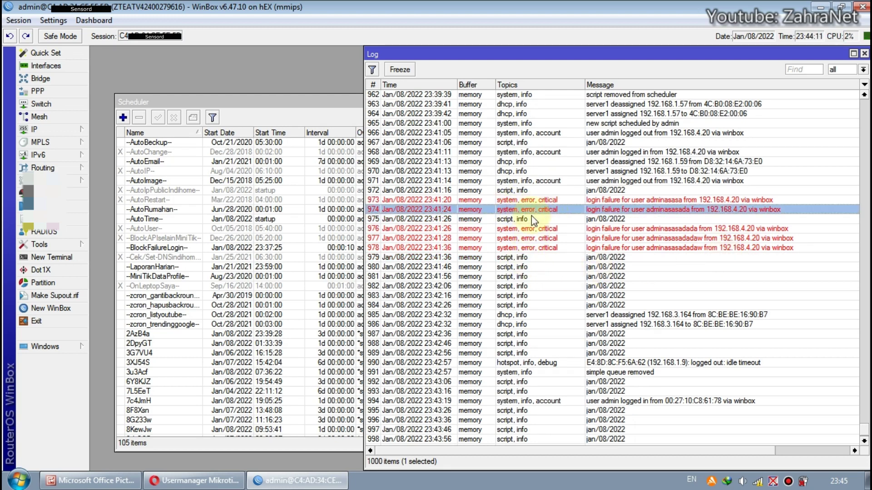
click(194, 480)
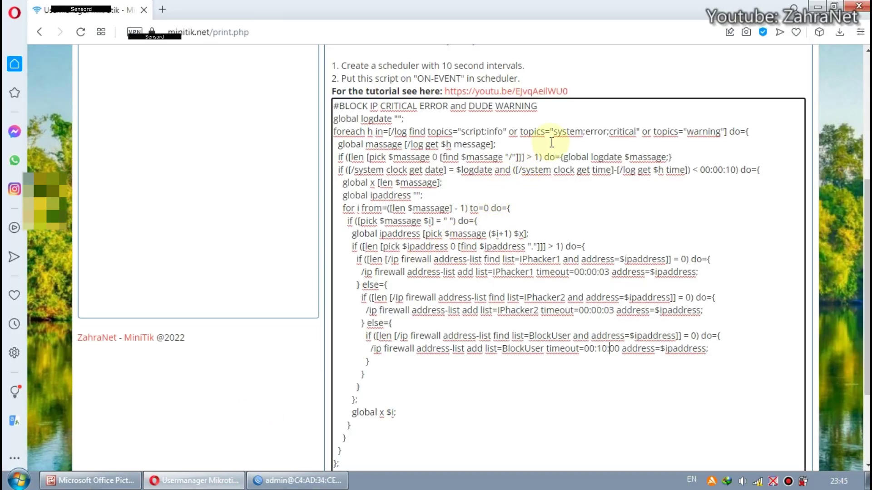
- Point out the 'system;error;critical' and 'warning' topics the script matches, then return to the log
click(609, 132)
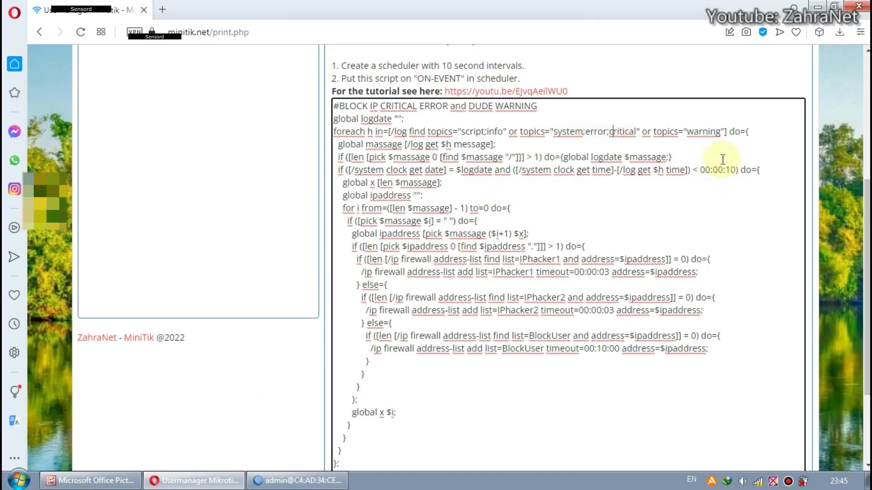
click(692, 131)
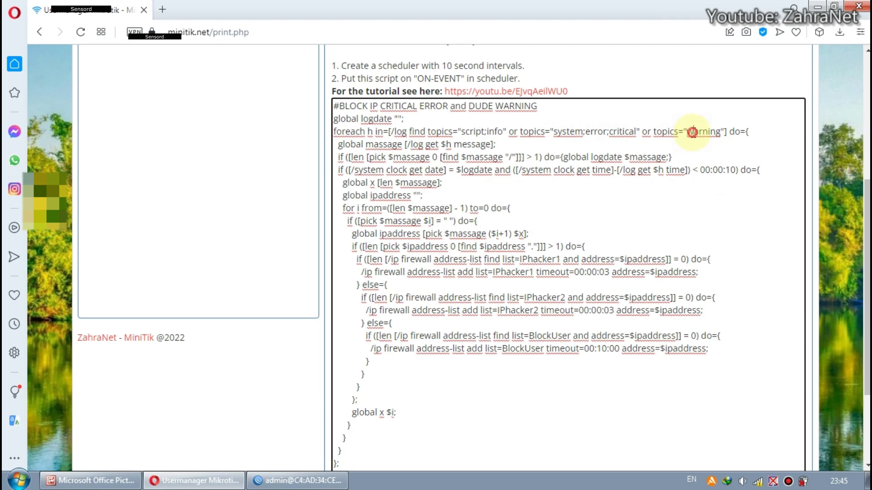
click(297, 481)
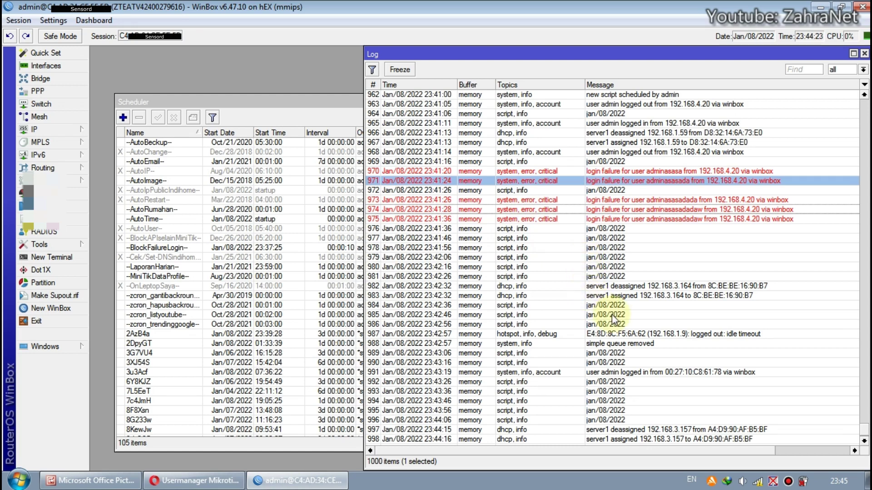
click(527, 201)
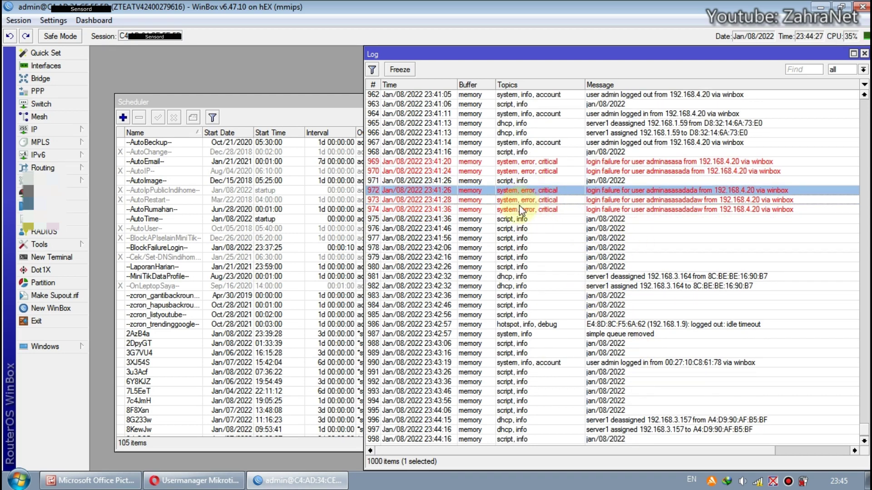
click(520, 204)
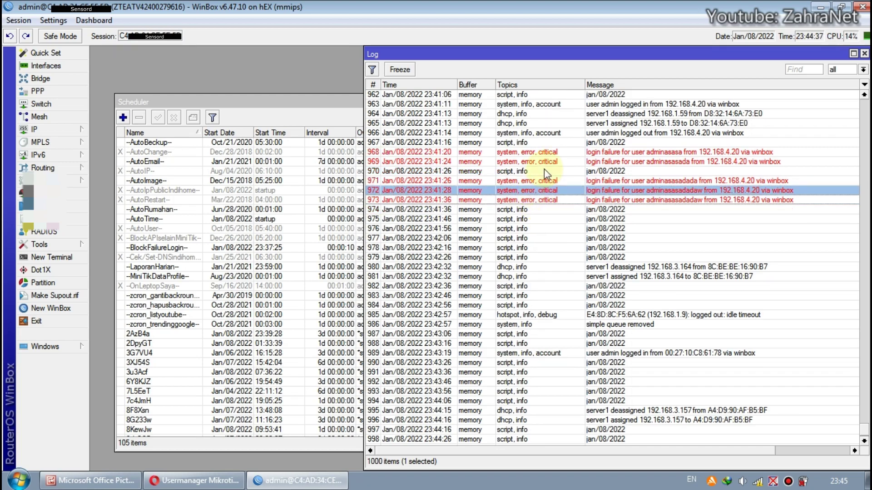
click(195, 480)
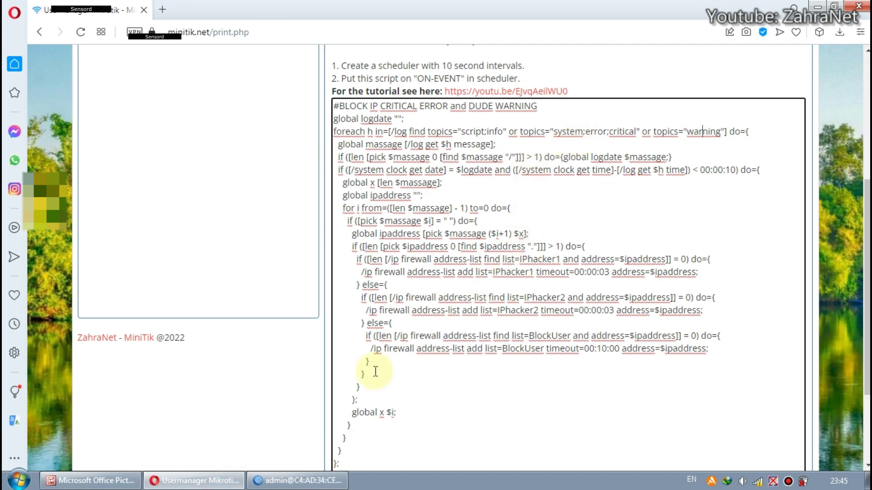
click(300, 480)
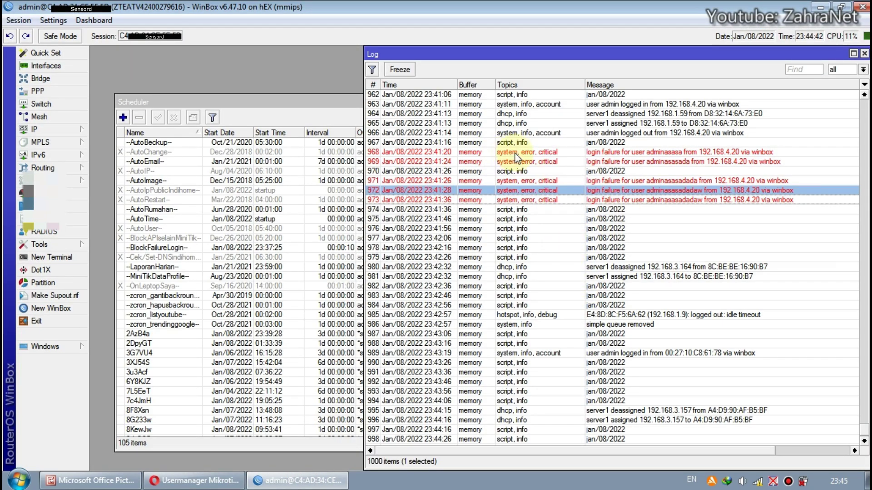
- Close the log and show IP > Firewall > Address Lists
click(864, 54)
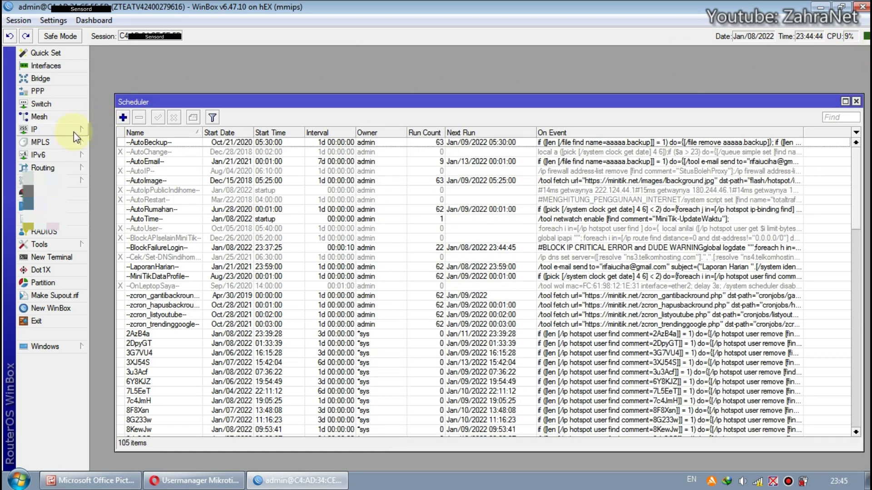
click(78, 131)
click(117, 236)
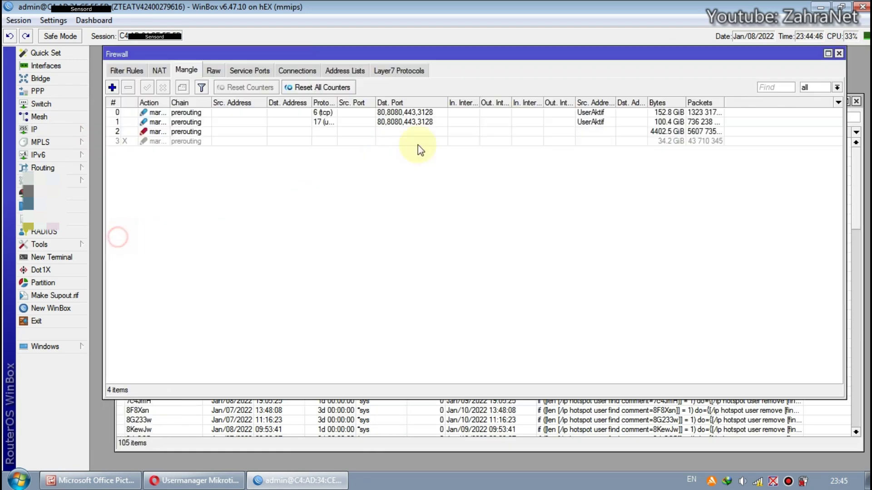
click(345, 70)
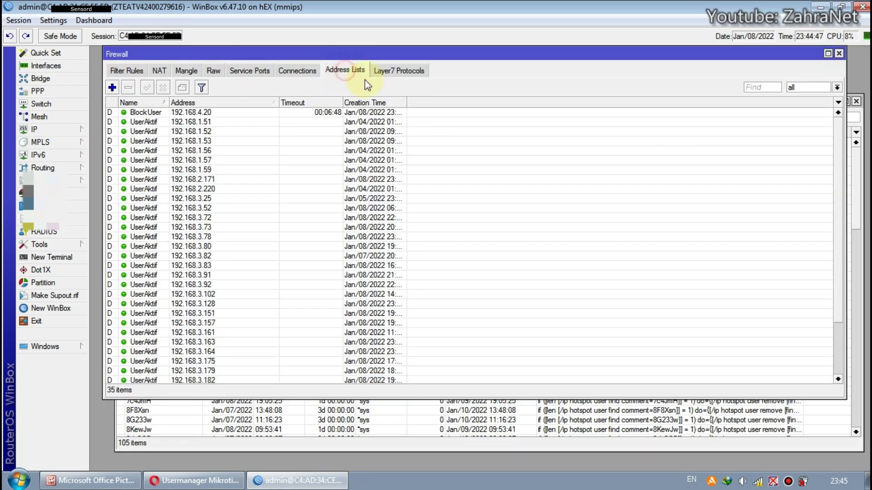
- Delete the BlockUser entry for 192.168.4.20 and close the firewall window
click(217, 112)
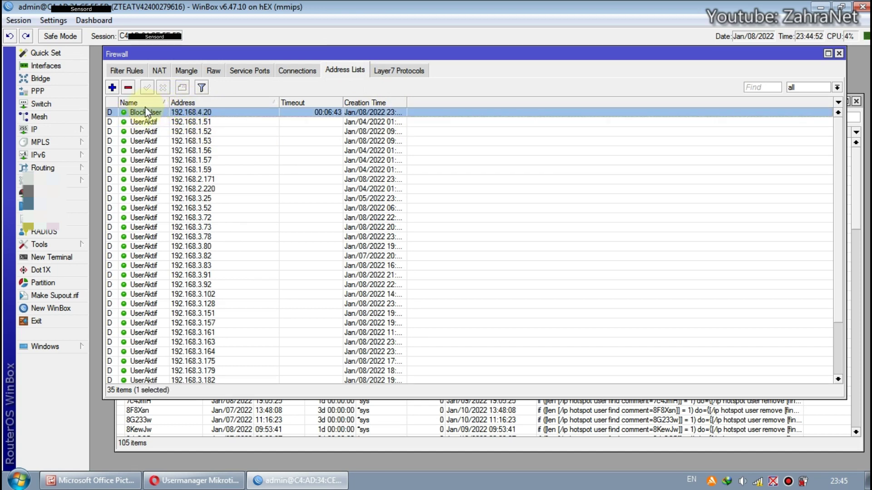
click(128, 87)
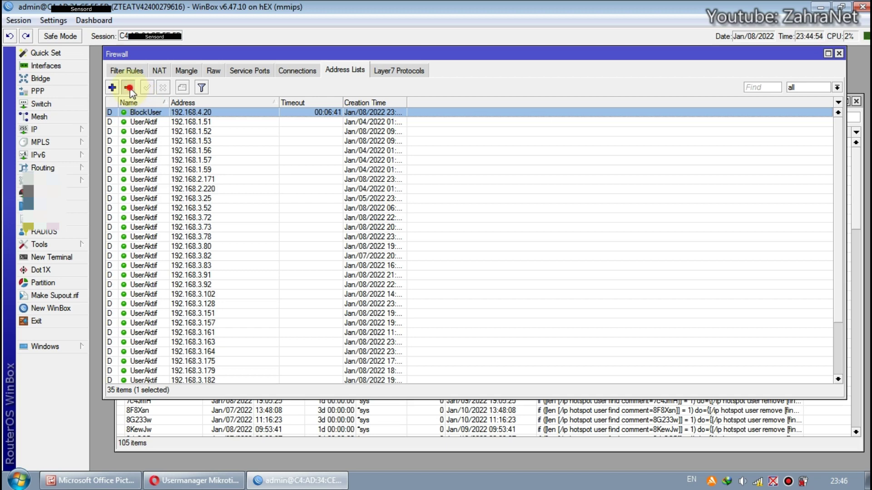
click(839, 53)
click(19, 20)
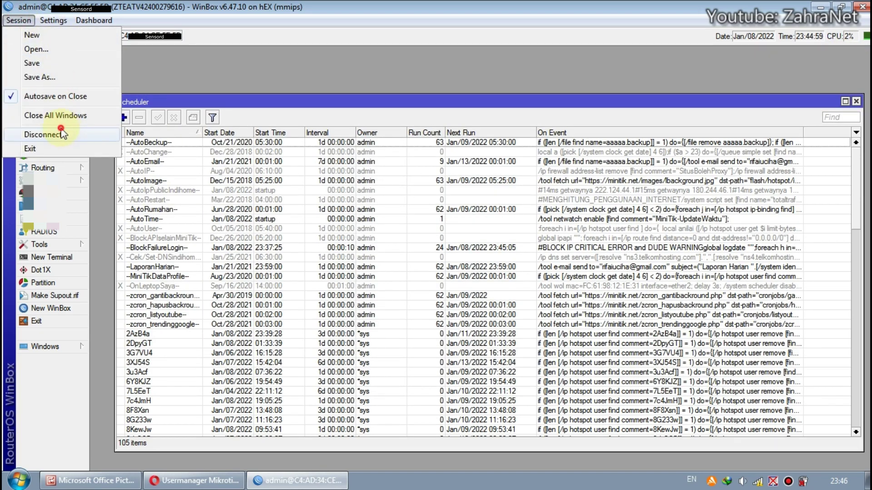
- Reconnect to the router at 192.168.1.1 by IP and close the Scheduler list
click(34, 131)
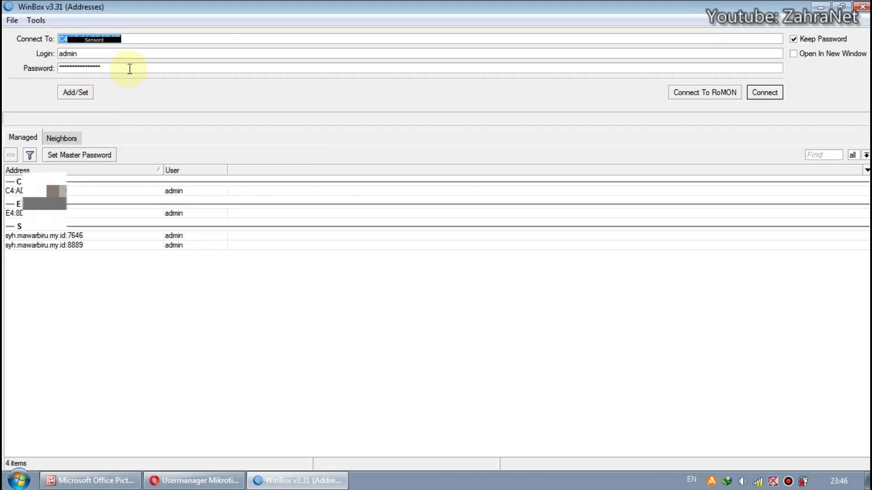
text(192.)
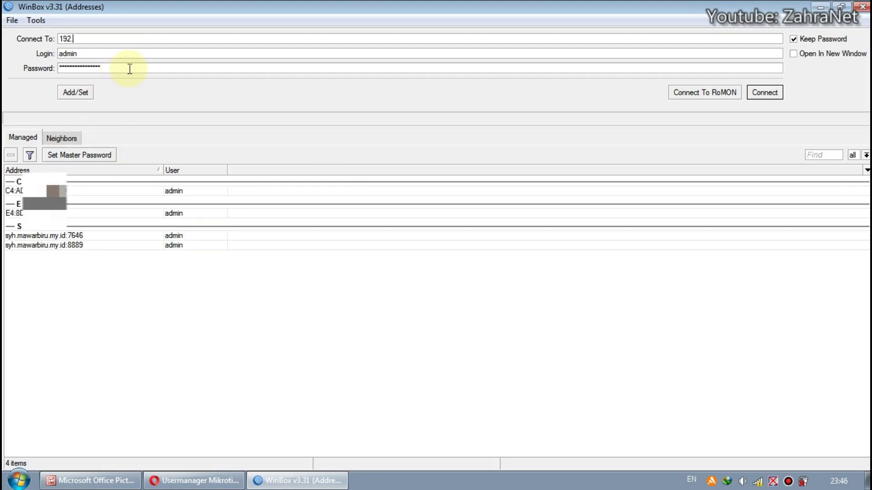
text(168.2.)
key(BackSpace)
key(BackSpace)
text(1.1)
key(Return)
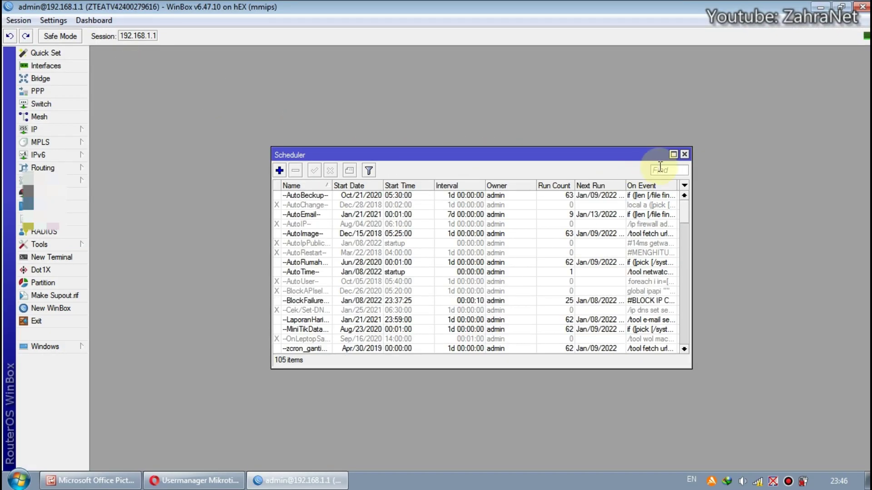
click(684, 154)
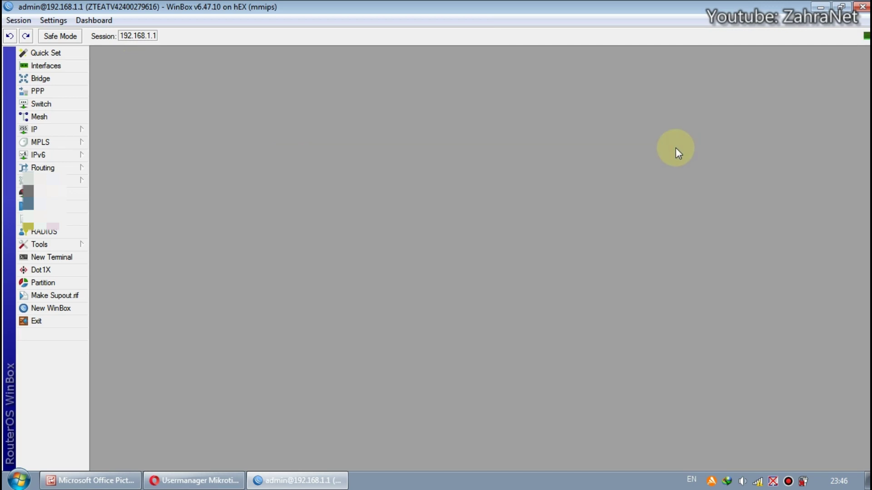